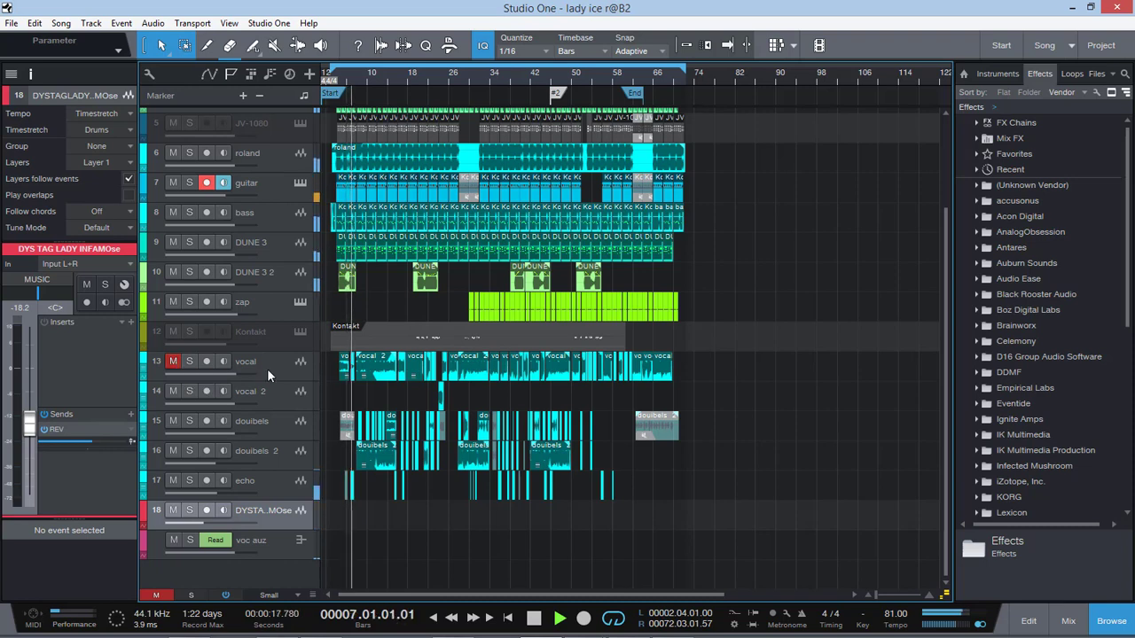
Mute the doubels 2 and doubels tracks during playback, then bring up the YouTube channel page in Chrome
click(281, 368)
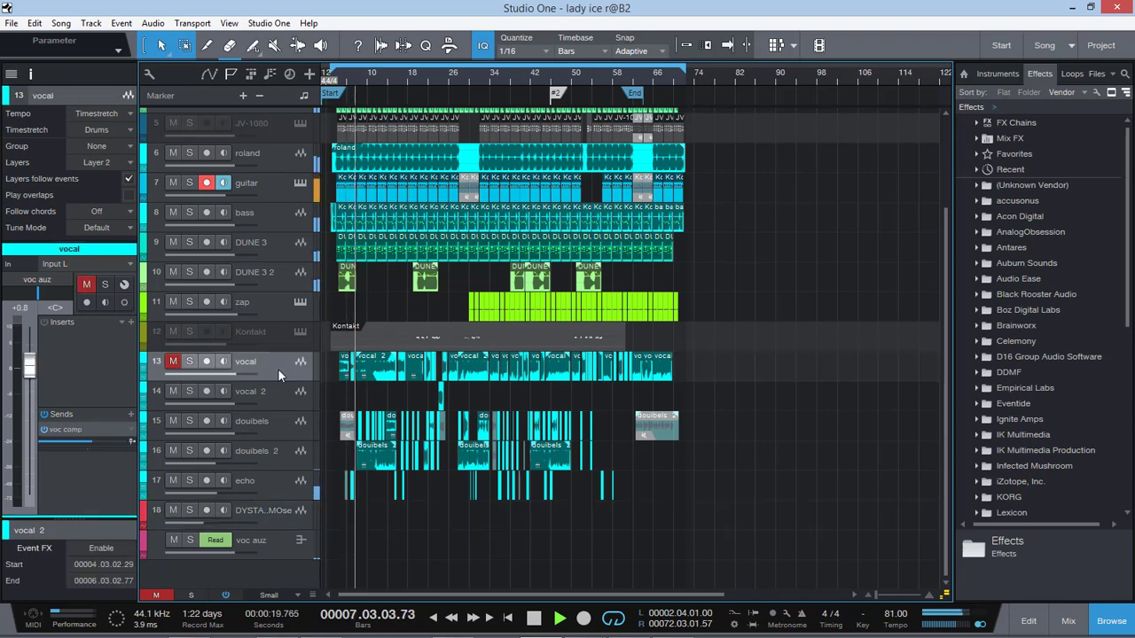
click(173, 451)
click(173, 421)
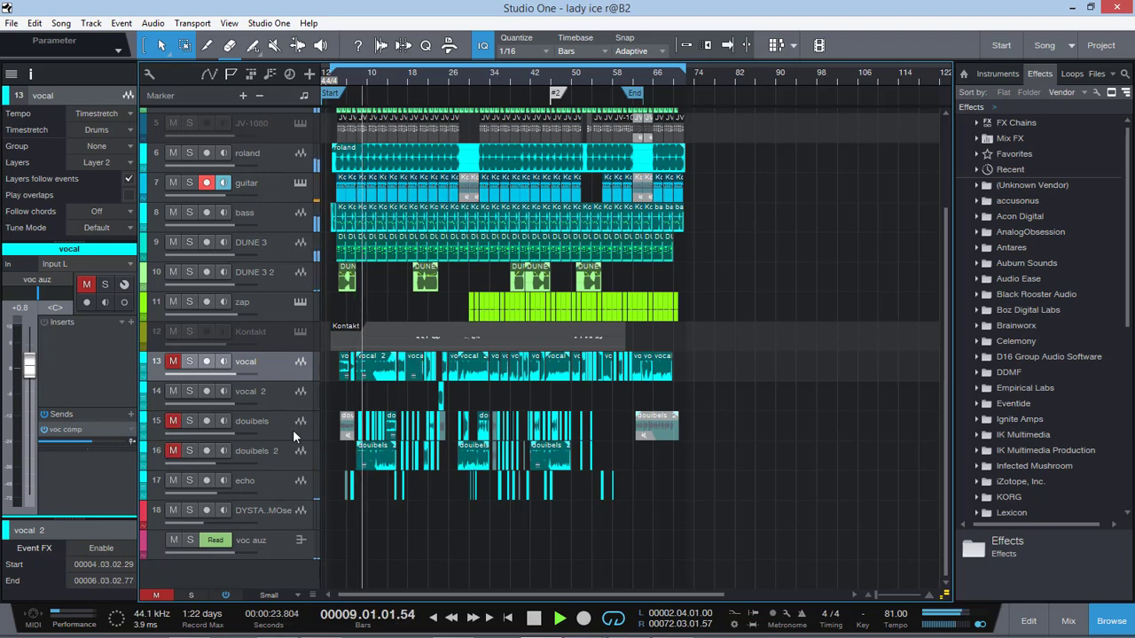
mouse_move(578, 623)
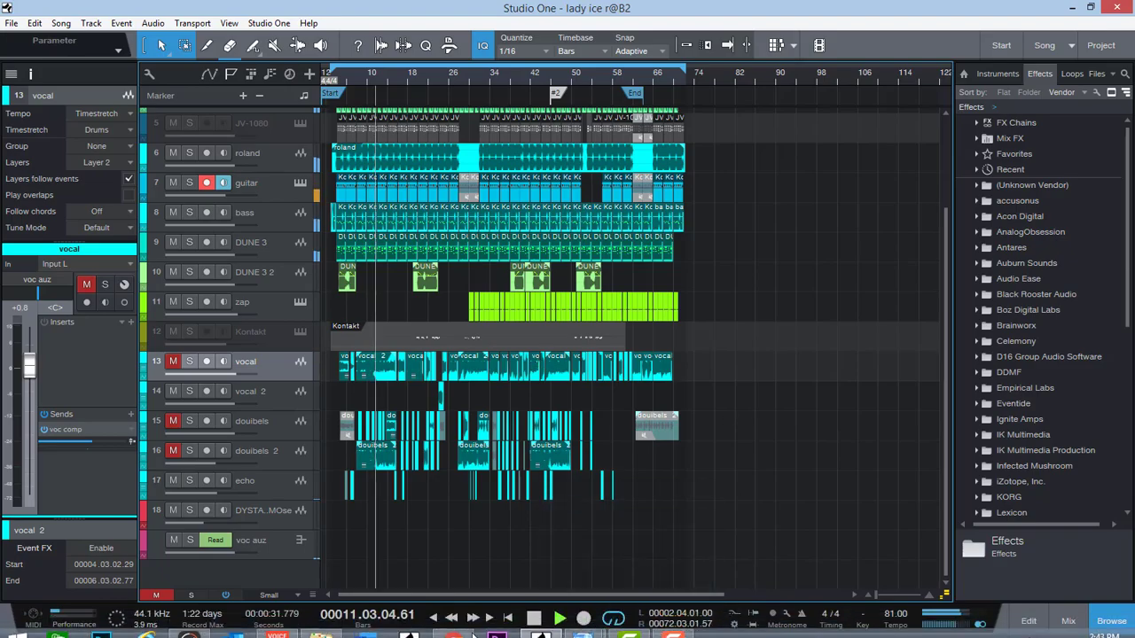
click(189, 623)
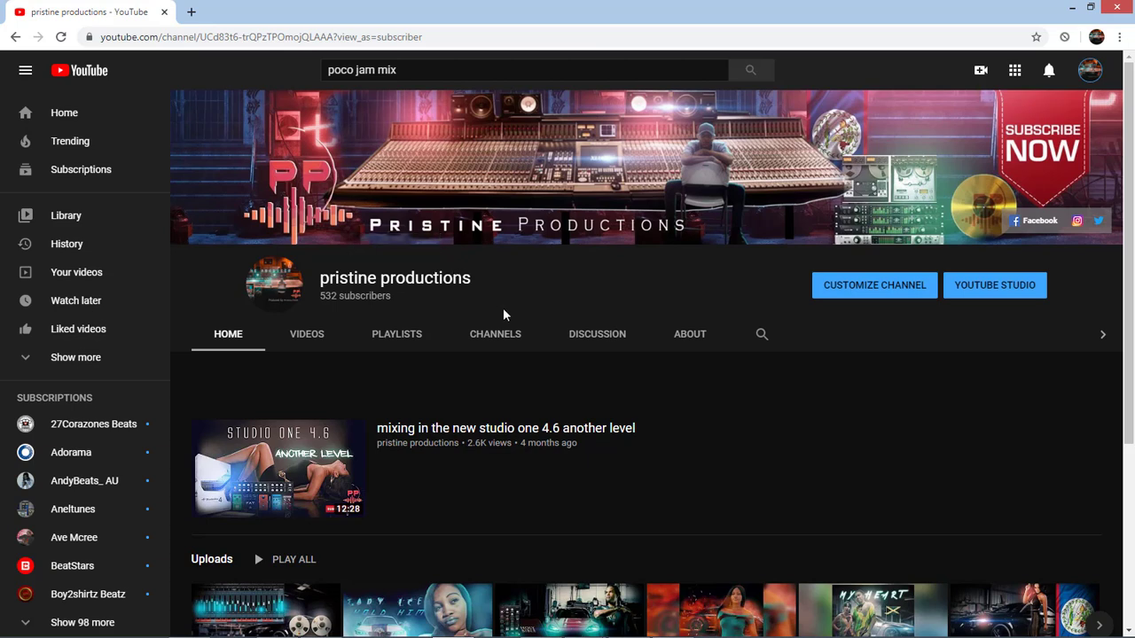
Scroll down and back up through the YouTube channel's uploads several times
scroll(502, 307, down, 3)
scroll(503, 307, up, 3)
scroll(560, 315, down, 3)
scroll(560, 315, up, 3)
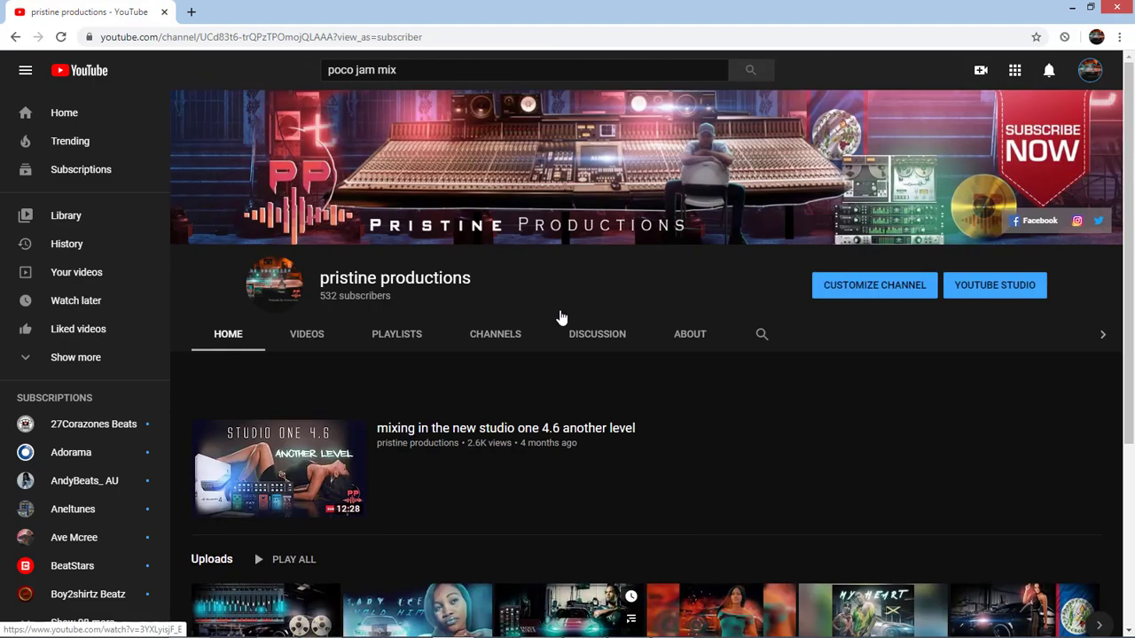
scroll(560, 316, down, 3)
scroll(560, 313, up, 3)
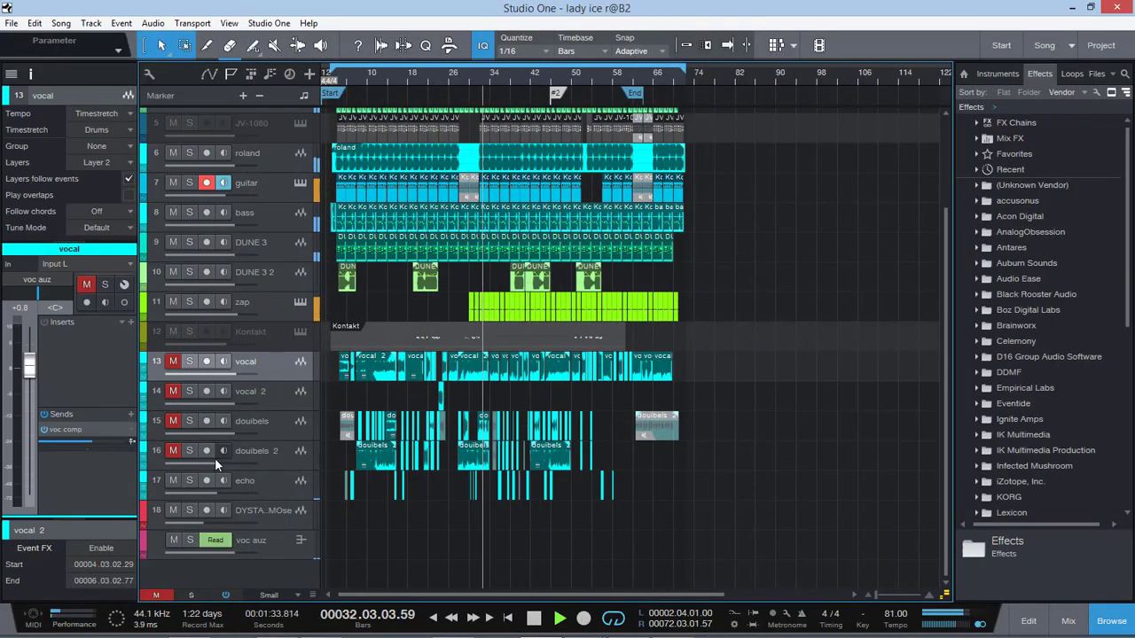
Mute the echo track, stop playback and move the playhead back to around bar 3
click(175, 482)
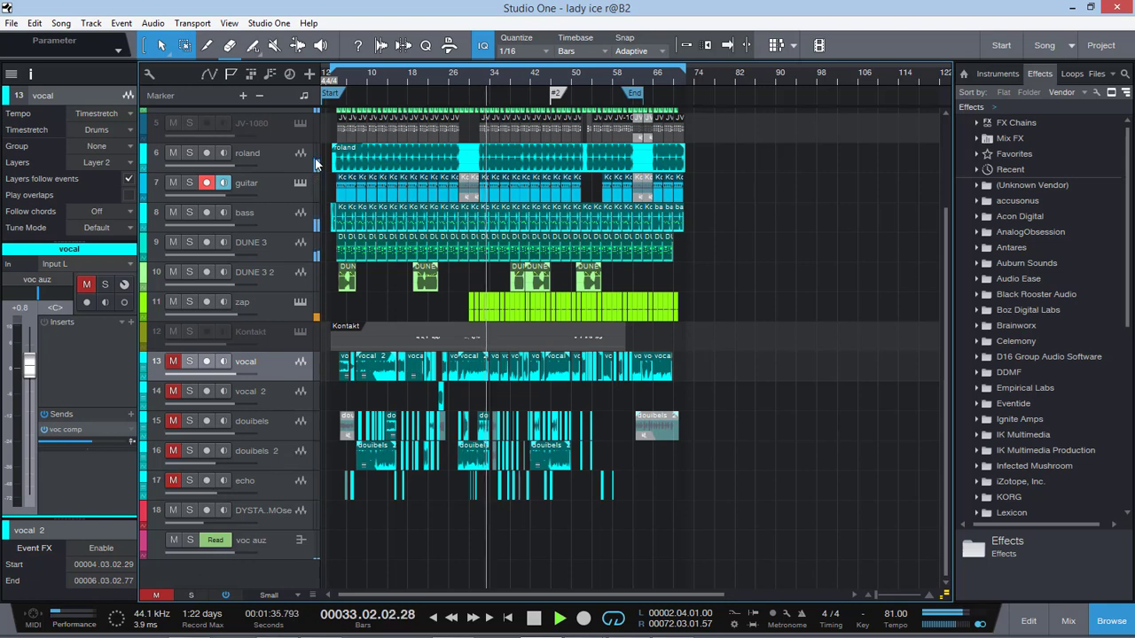
key(space)
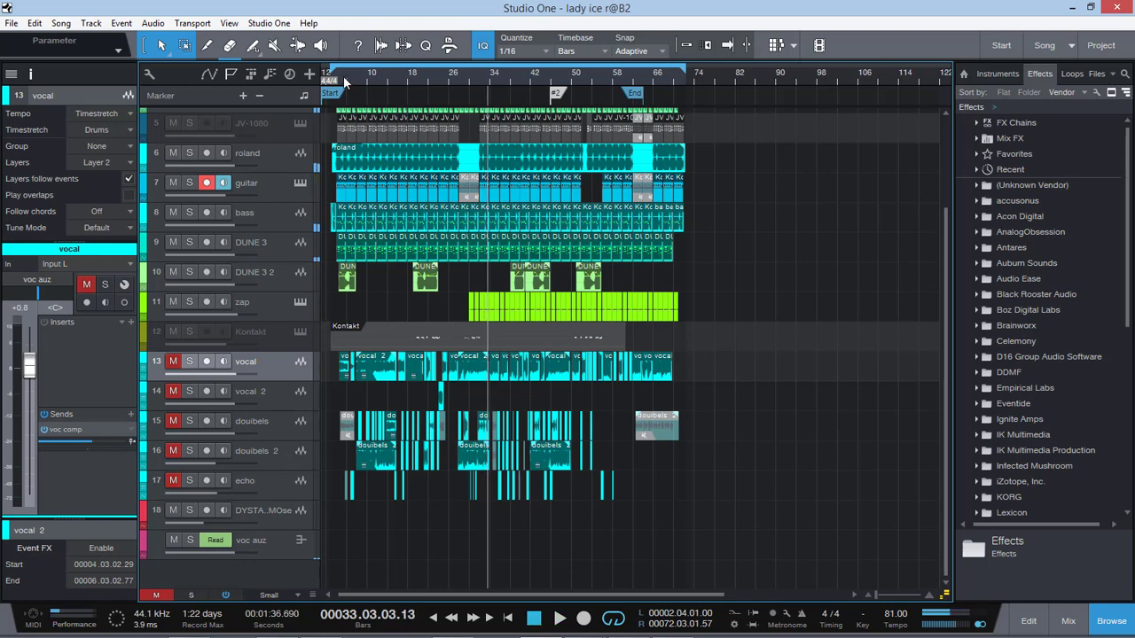
click(344, 113)
click(335, 80)
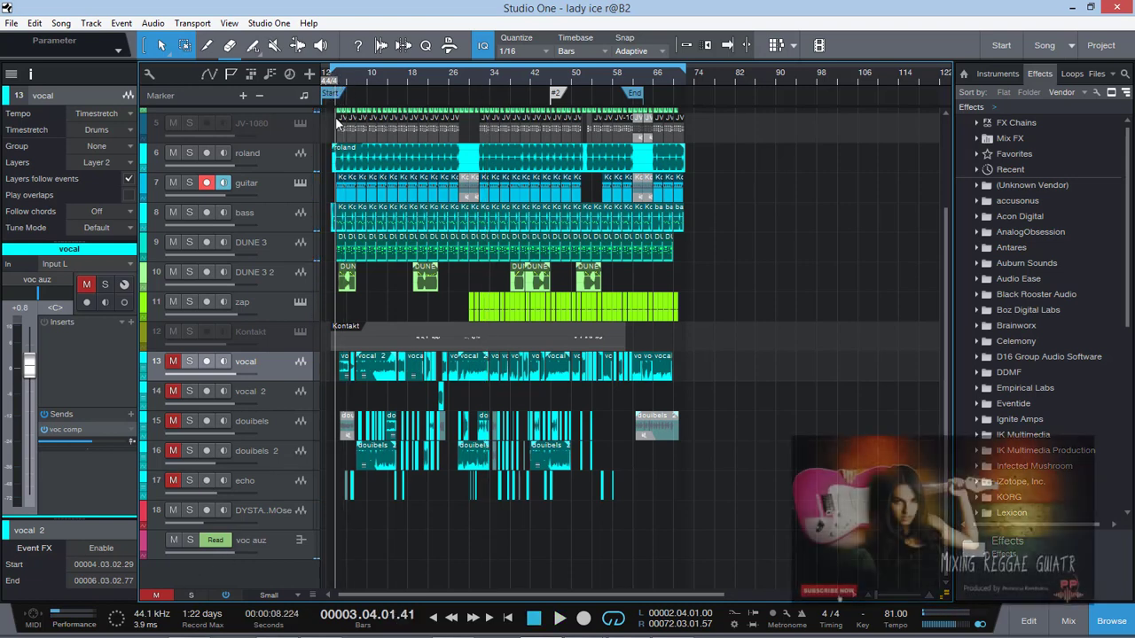
Select the guitar track and solo it
click(279, 195)
click(276, 157)
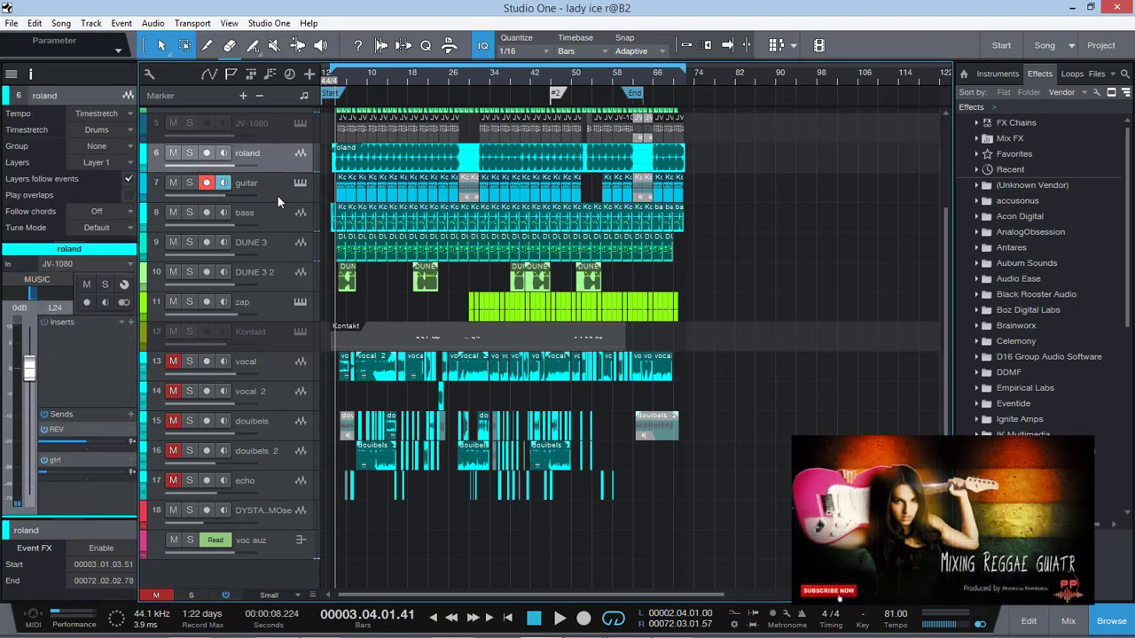
click(278, 189)
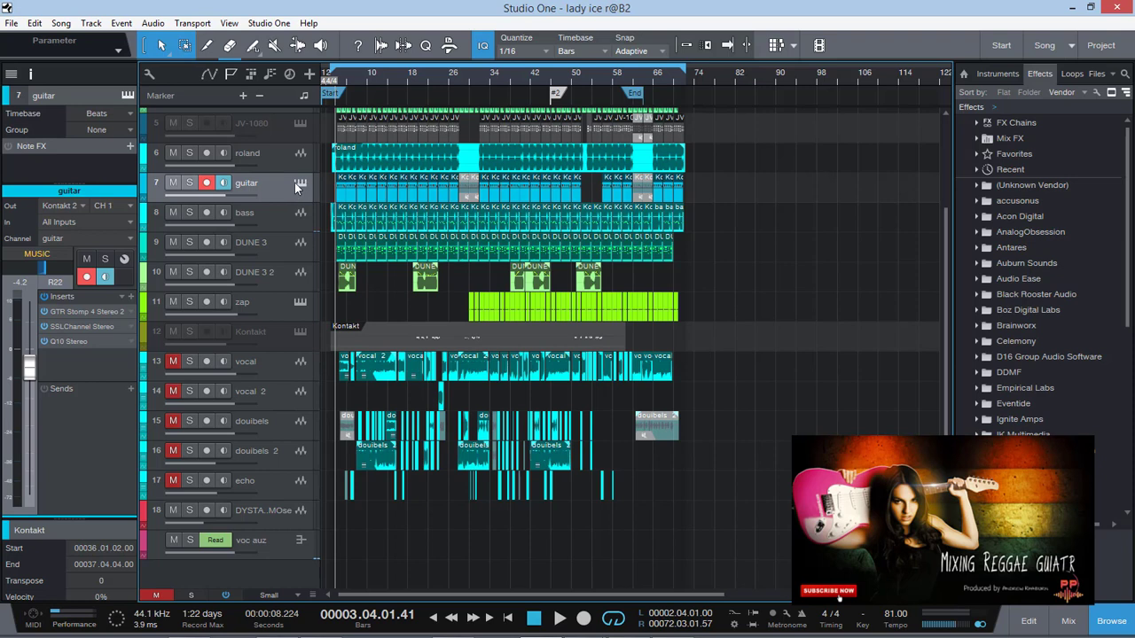
click(189, 182)
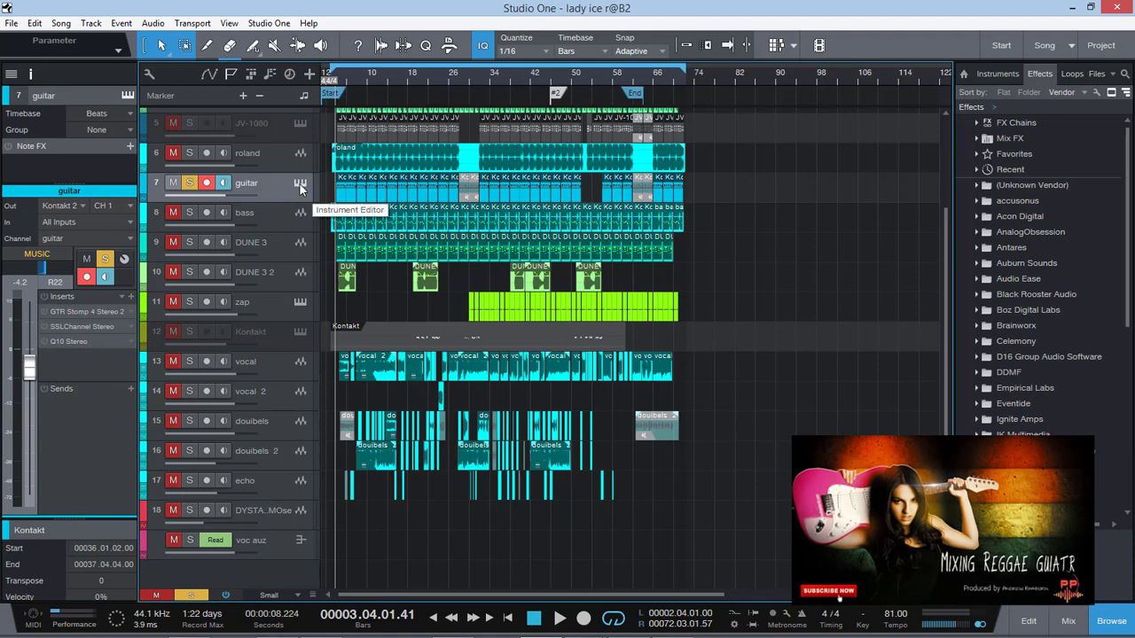
In the console, insert MAAT SantaCruzEQ (found by searching 'maat') on the doubels channel and close its editor
click(1068, 620)
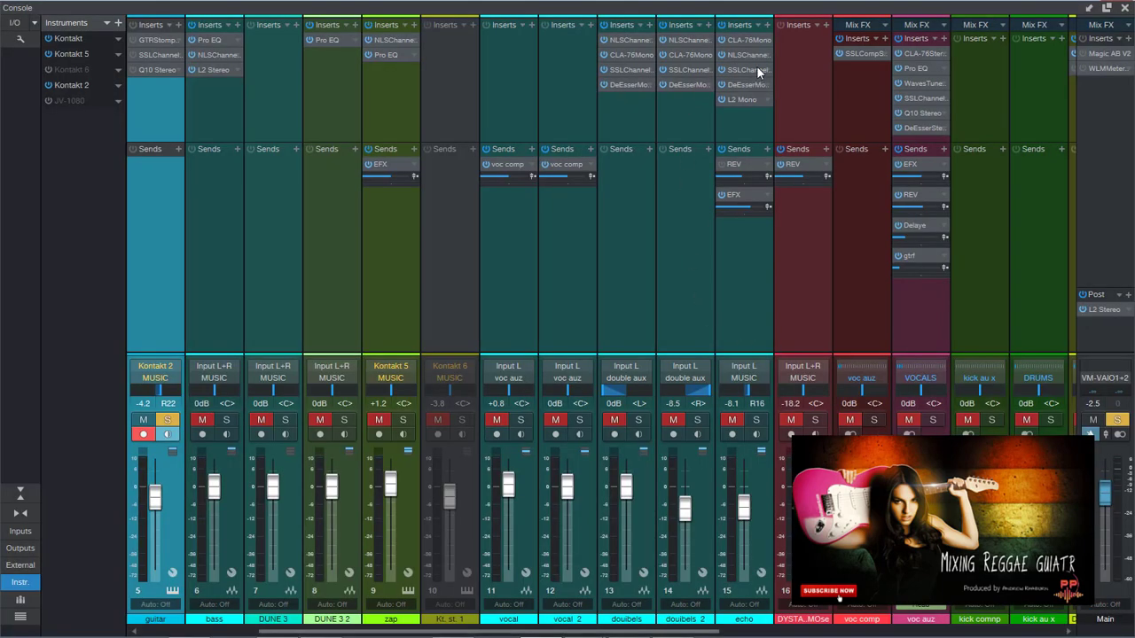
click(650, 25)
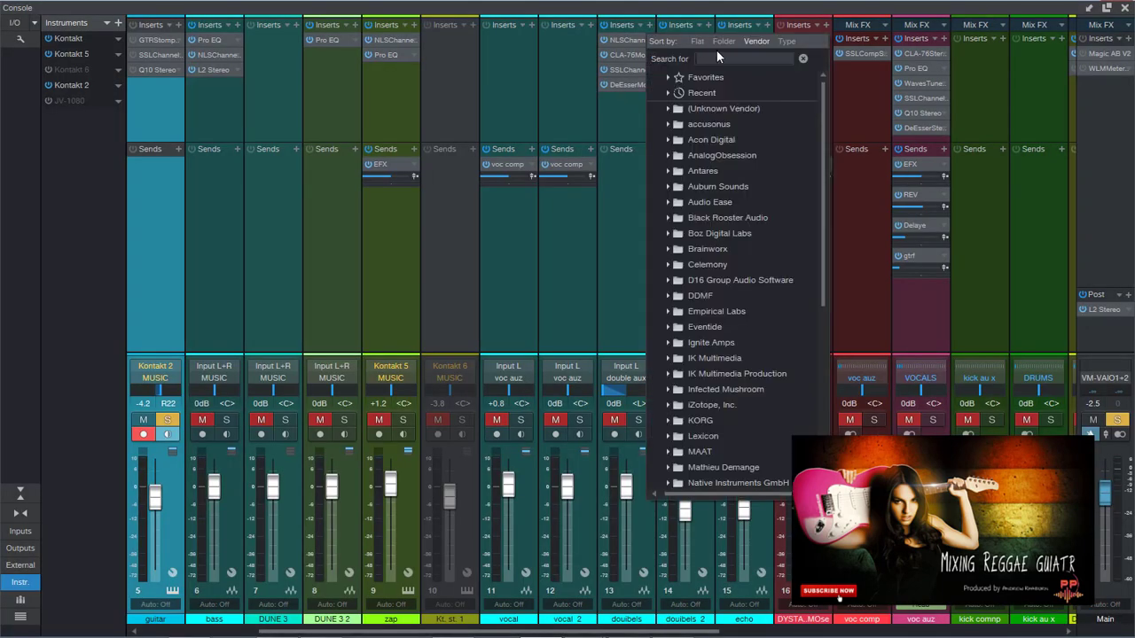
text(maat)
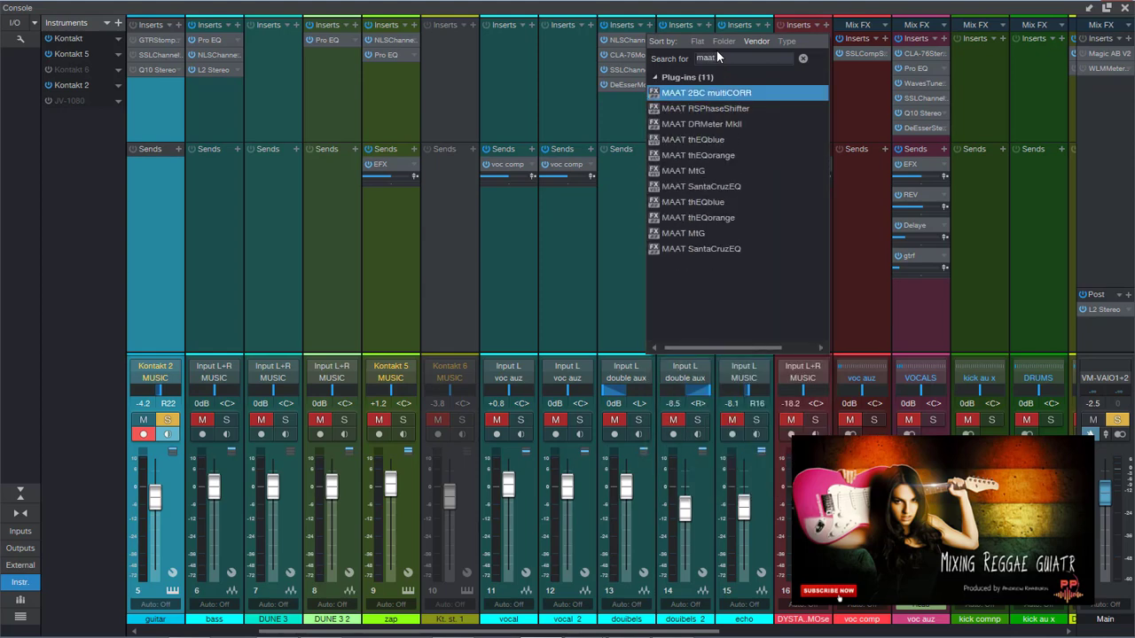
click(732, 249)
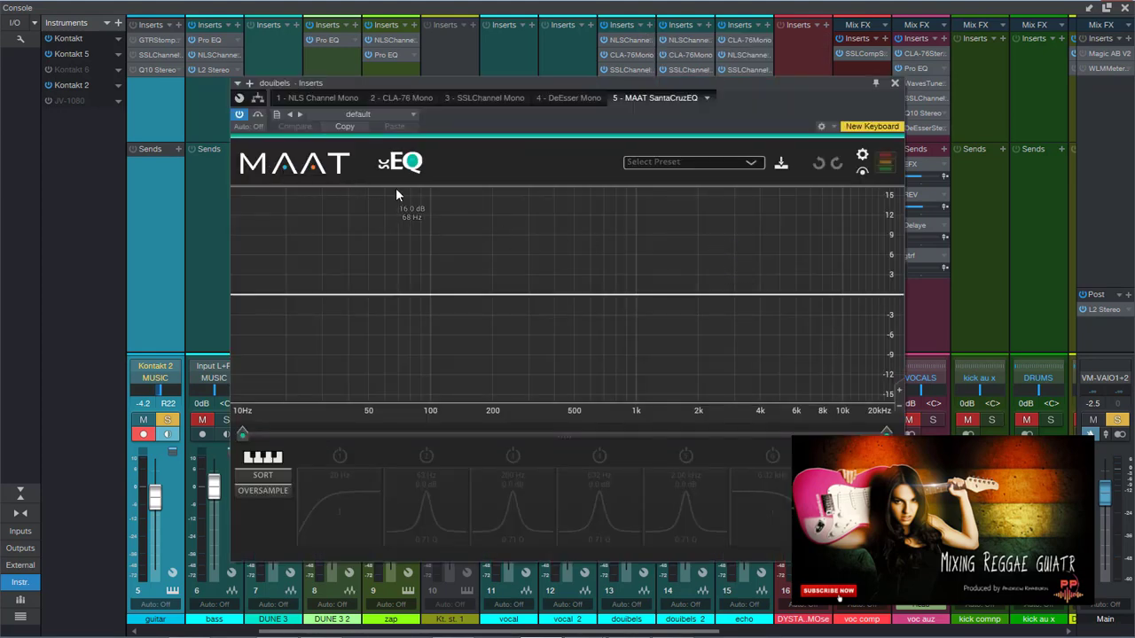
click(895, 84)
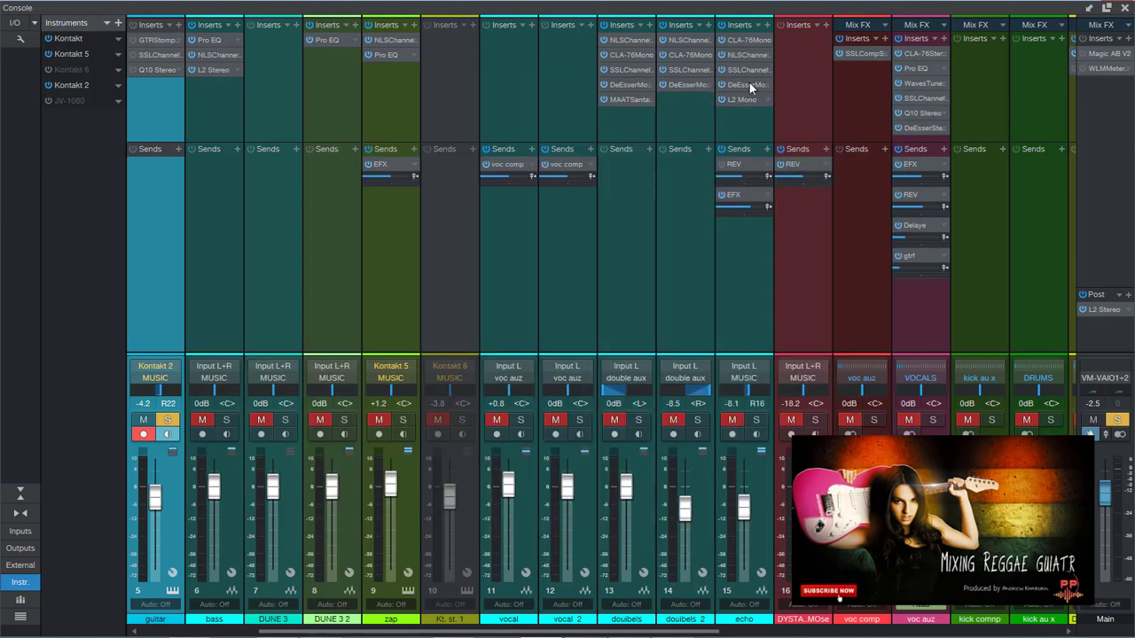
Check the MAAT SantaCruzEQ insert options, then close the mixing console
click(650, 99)
click(679, 245)
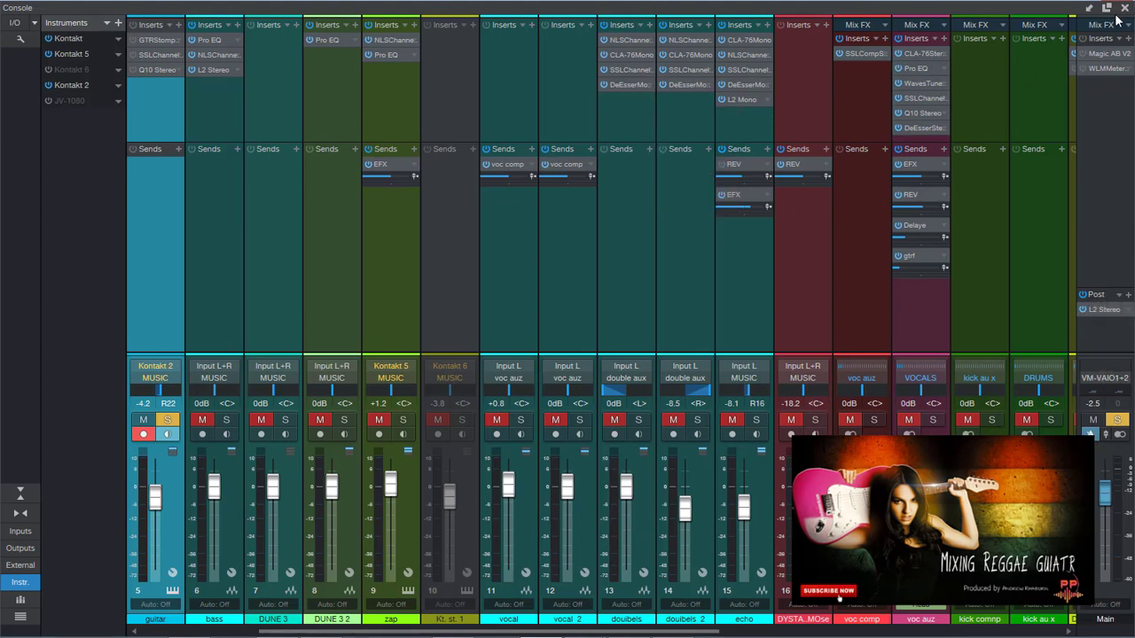
click(1125, 9)
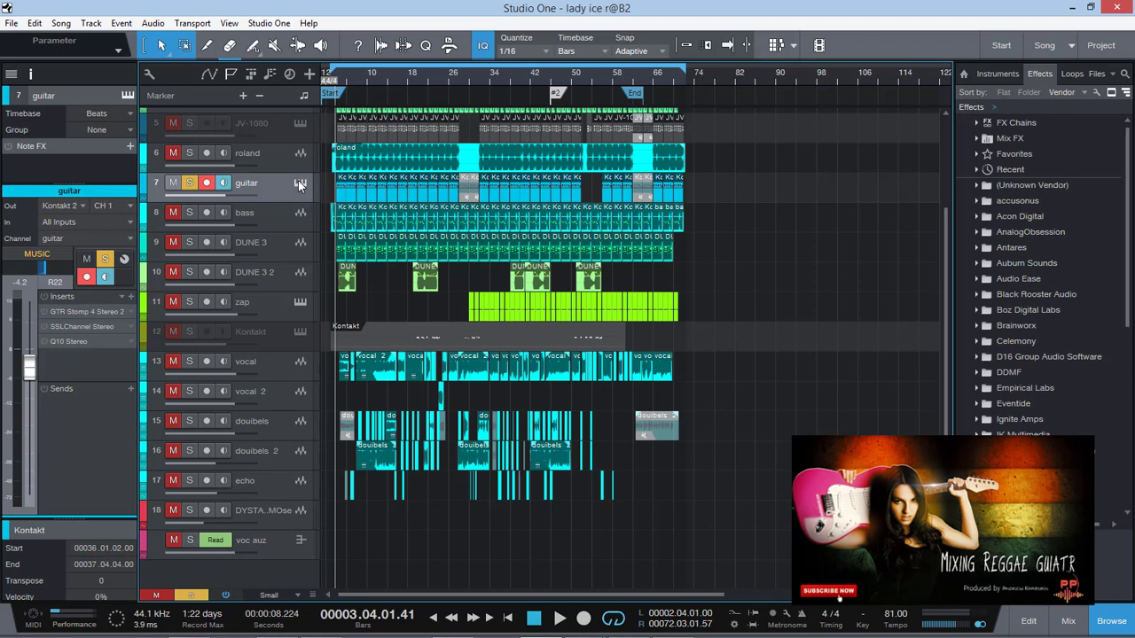
Play the guitar, then solo the bass and mute the guitar during playback
key(space)
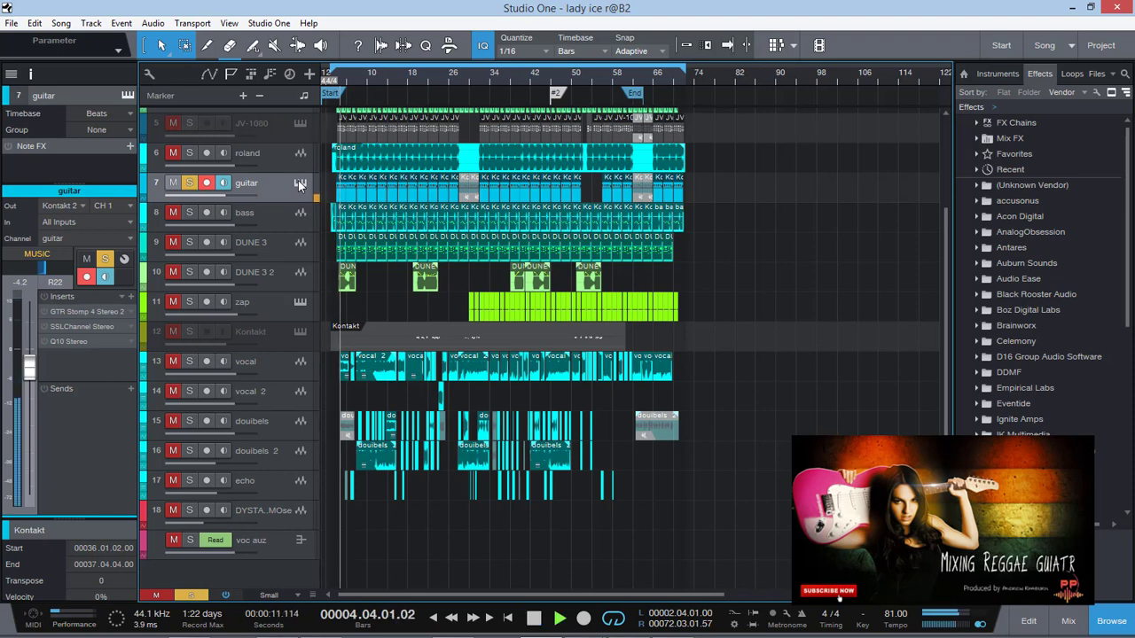
key(space)
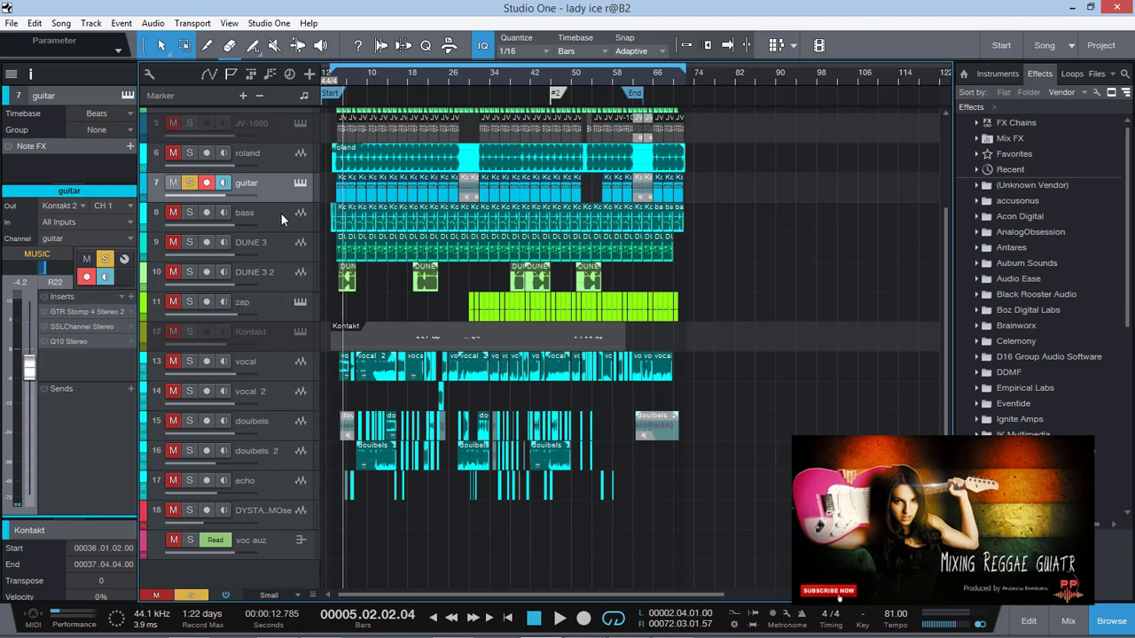
click(189, 213)
key(space)
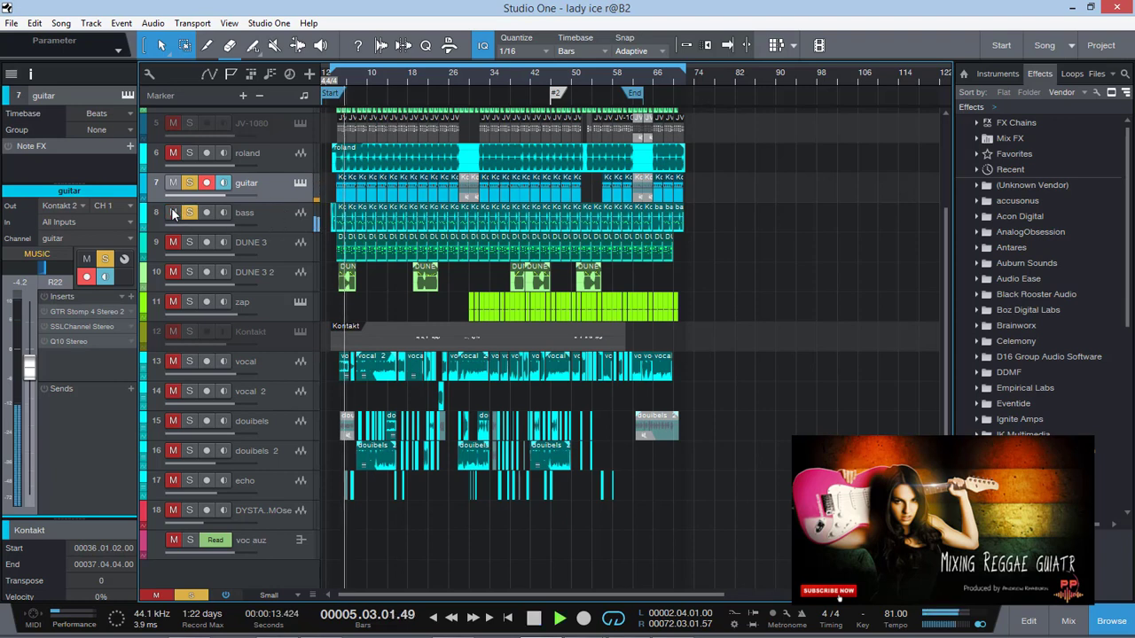
click(173, 183)
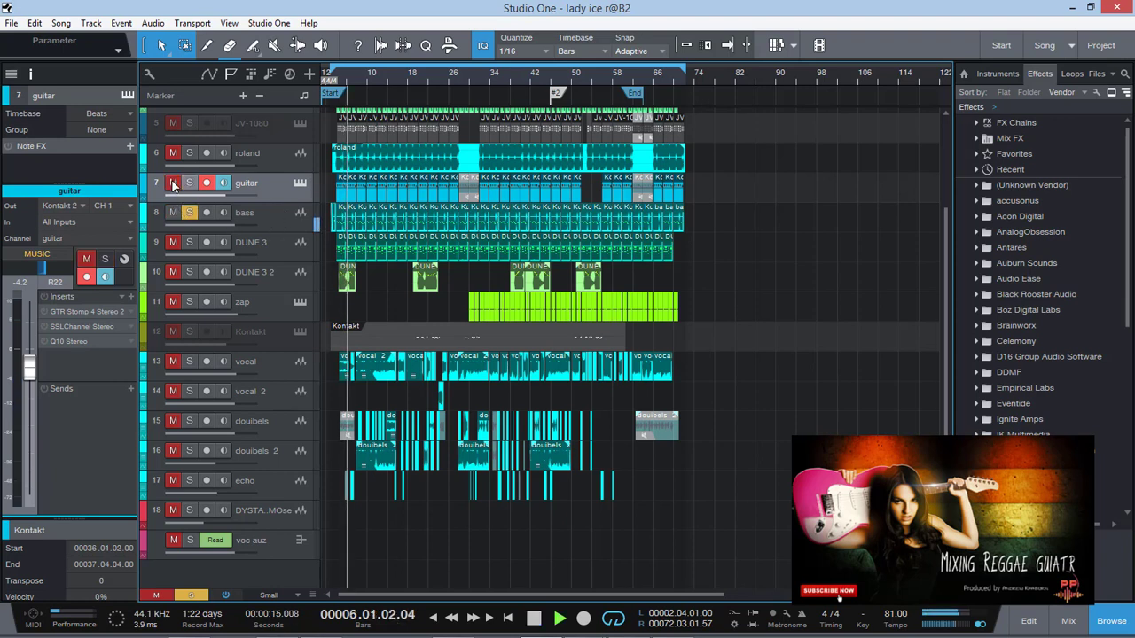
Open the guitar's Kontakt instrument, move the solo from bass to guitar, and stop playback
click(300, 183)
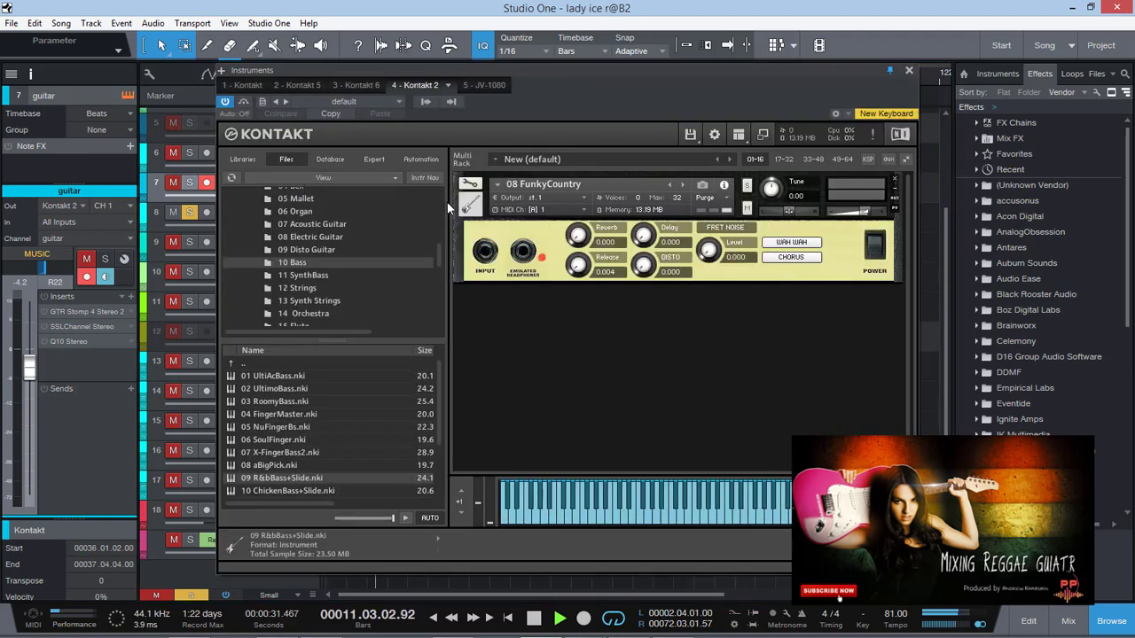
drag(520, 66, 680, 79)
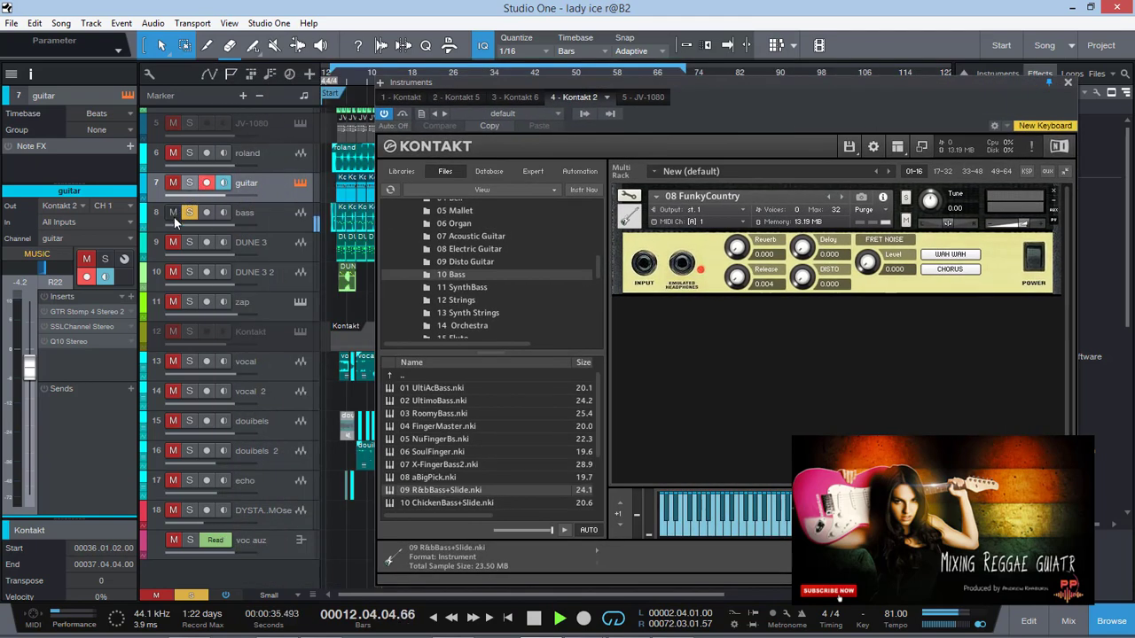
click(189, 213)
click(190, 183)
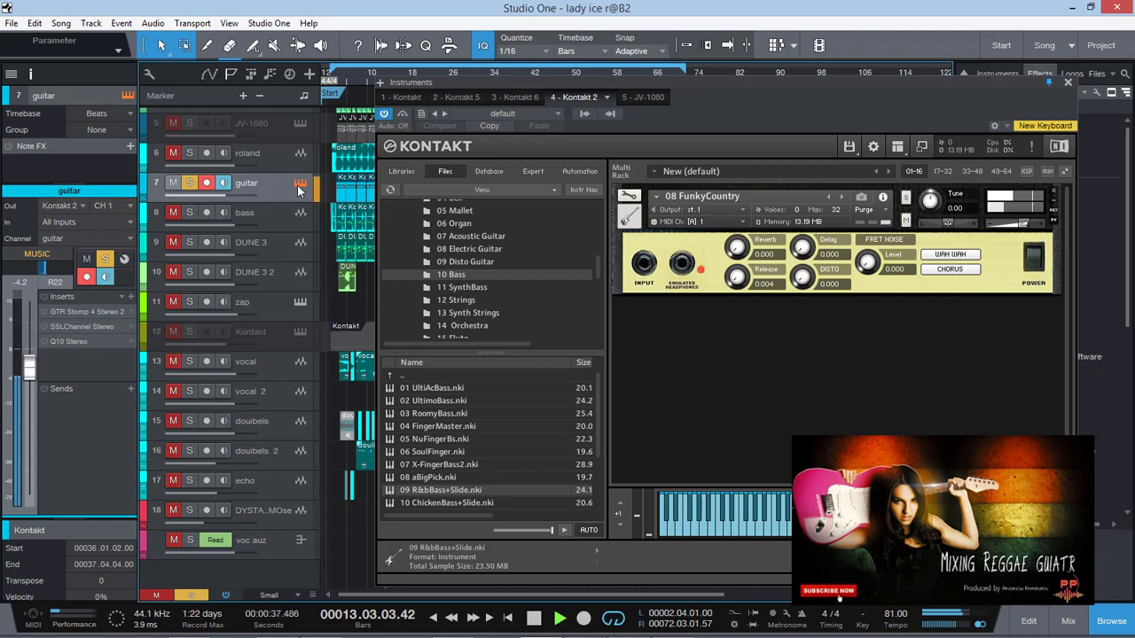
key(space)
drag(642, 79, 608, 81)
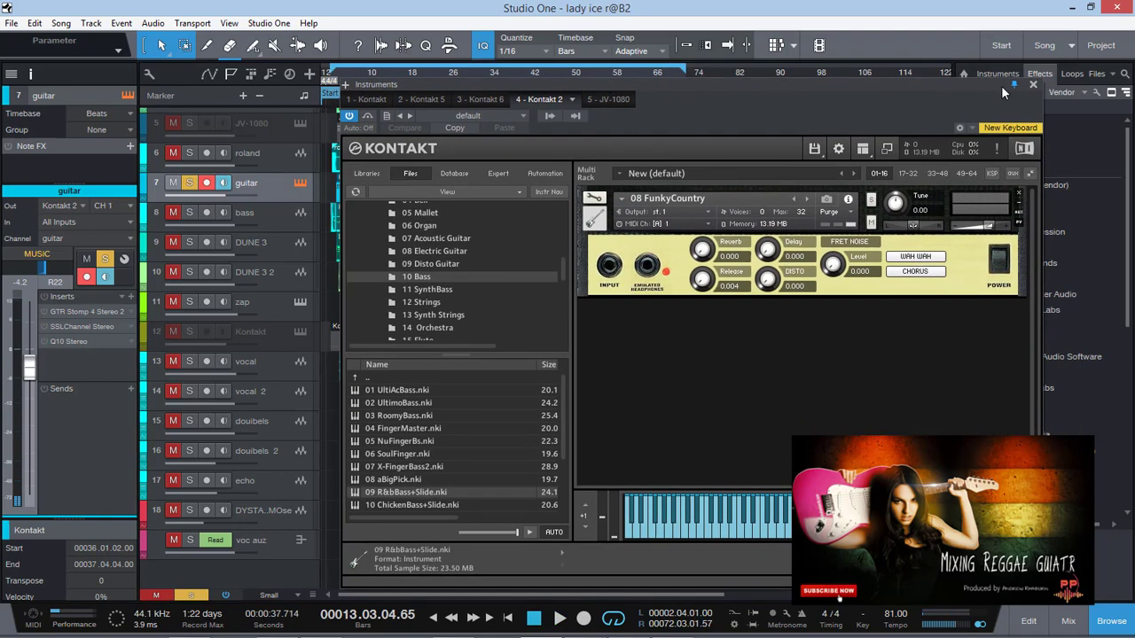
click(1022, 149)
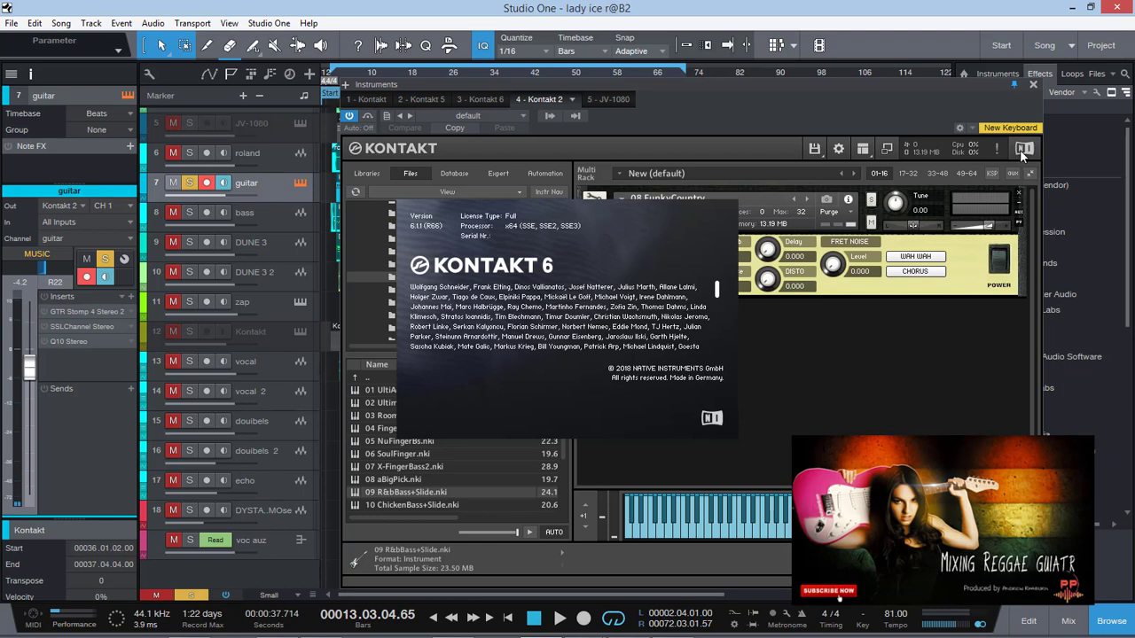
click(707, 419)
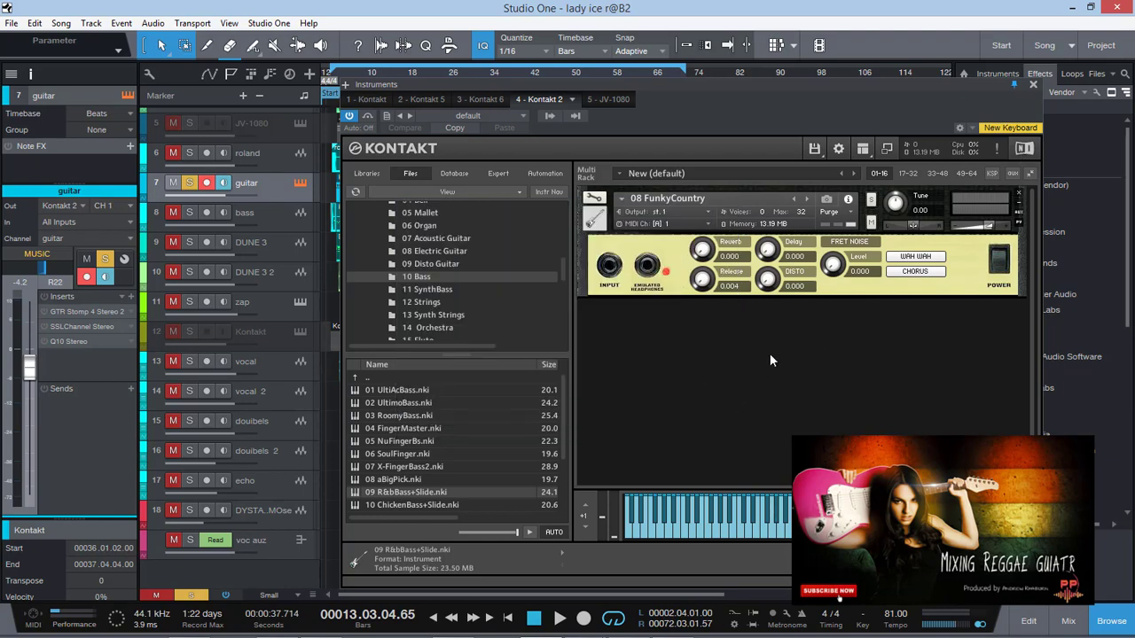
drag(580, 84, 564, 76)
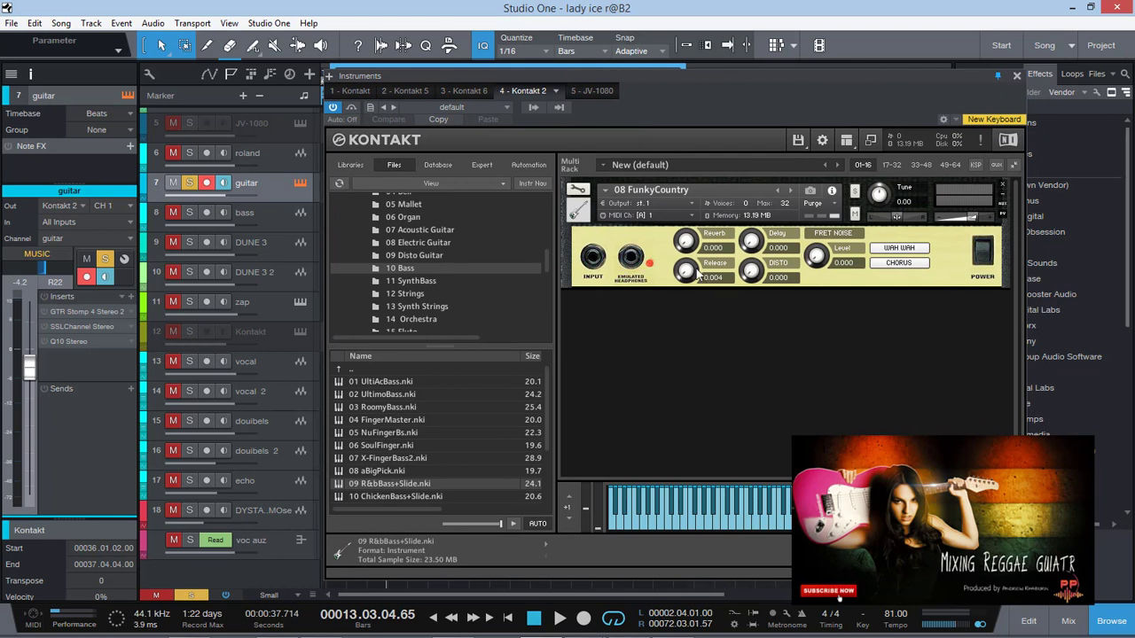
Audition the Kontakt reverb, wah-wah, chorus, distortion and delay effects during playback, then stop
key(space)
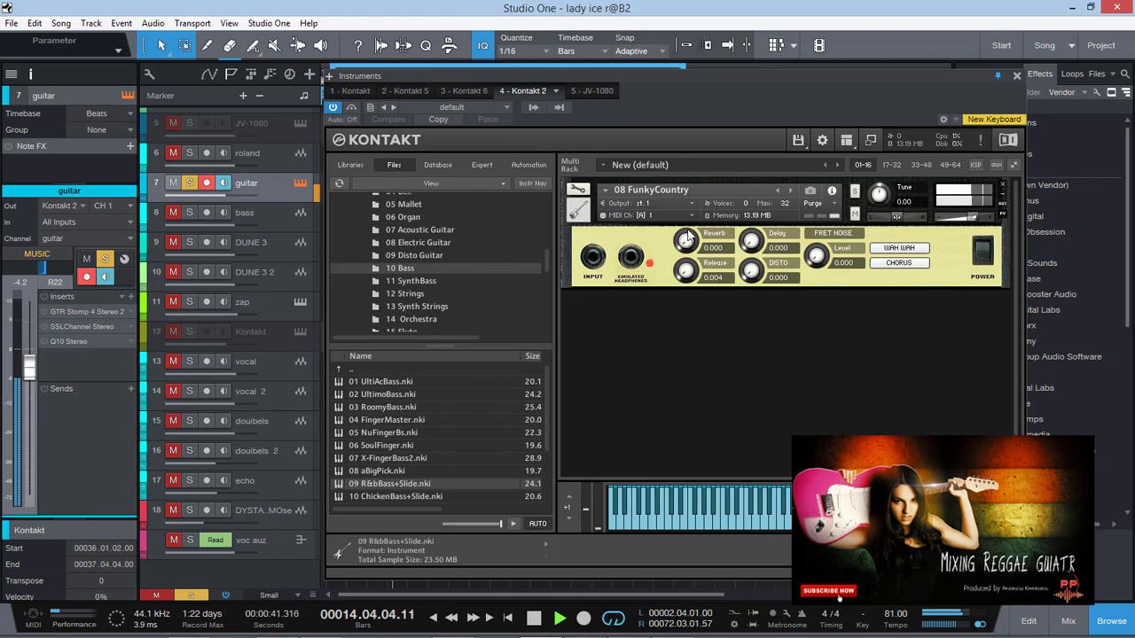
drag(685, 239, 709, 83)
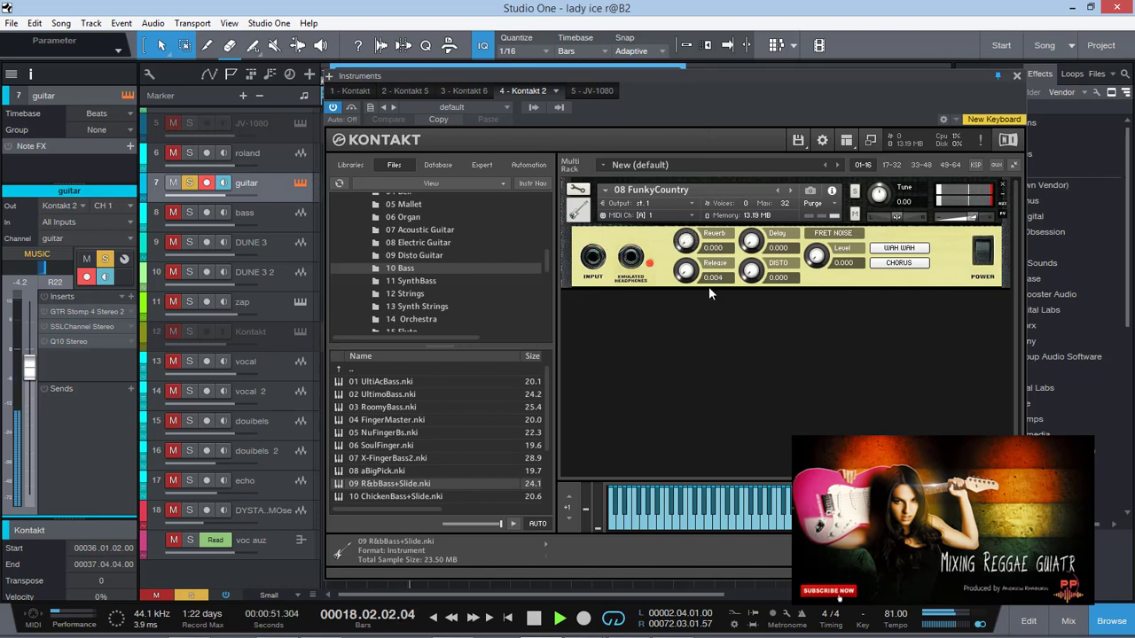
click(893, 252)
click(894, 252)
click(893, 264)
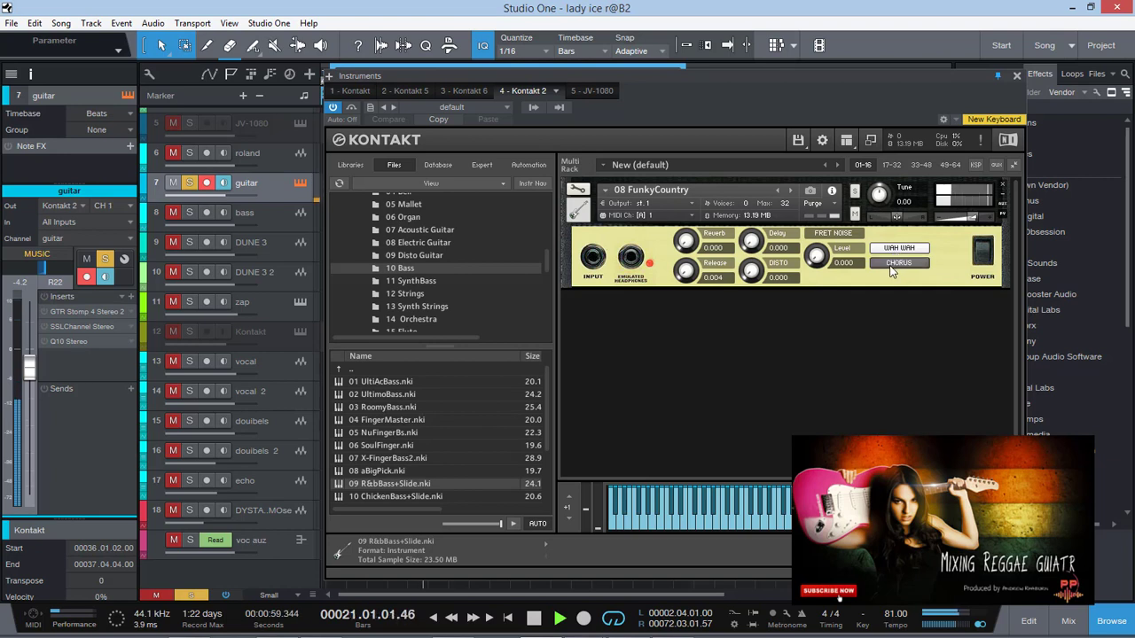
click(890, 265)
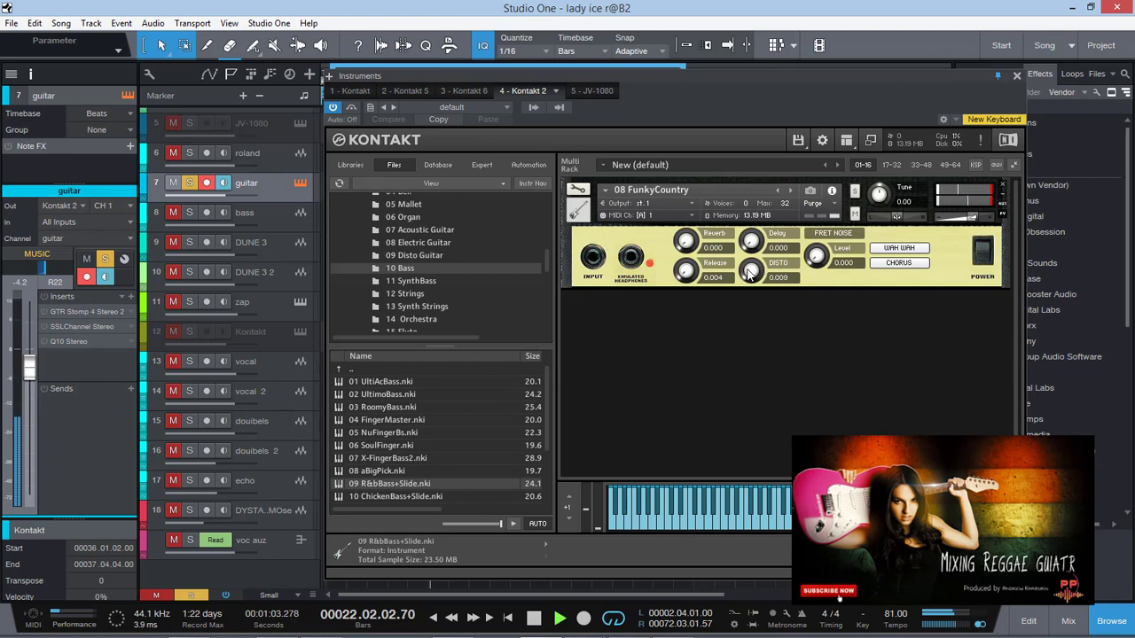
drag(751, 272, 749, 232)
drag(747, 146, 748, 328)
drag(753, 248, 758, 301)
key(space)
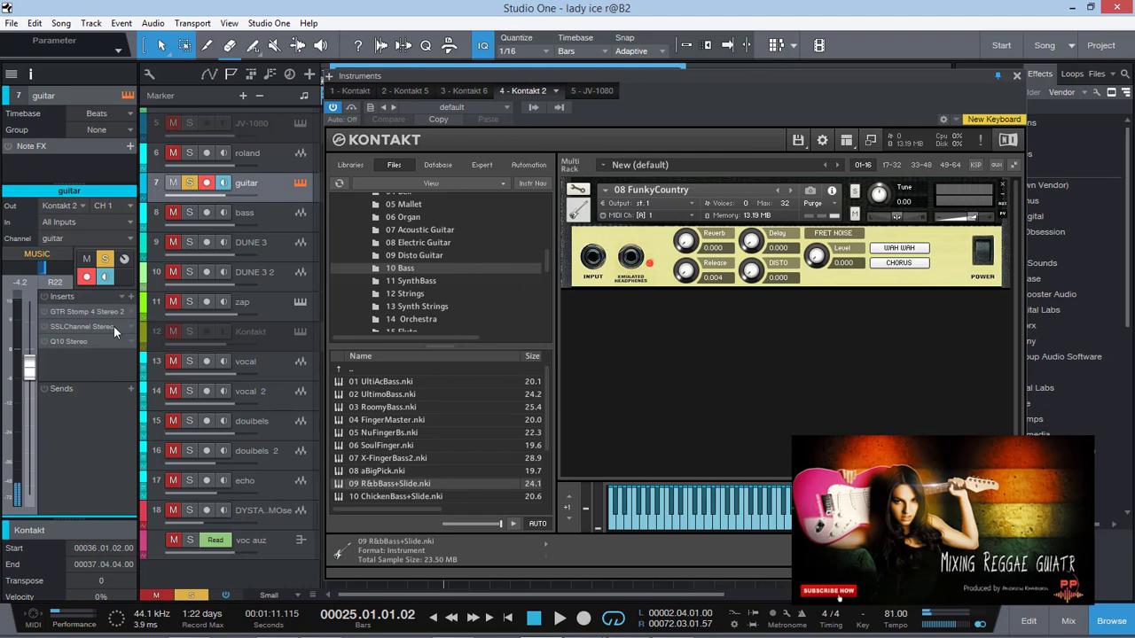
Open the GTR Stomp pedalboard, unmute the roland track, and toggle the sat r track's solo
click(83, 312)
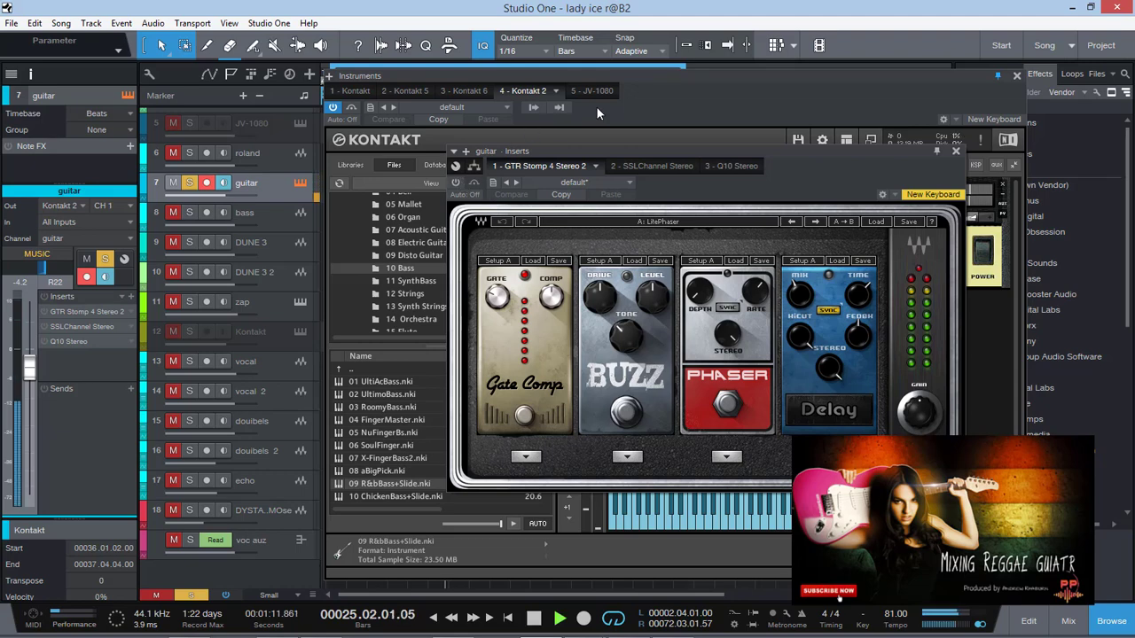
click(175, 153)
key(space)
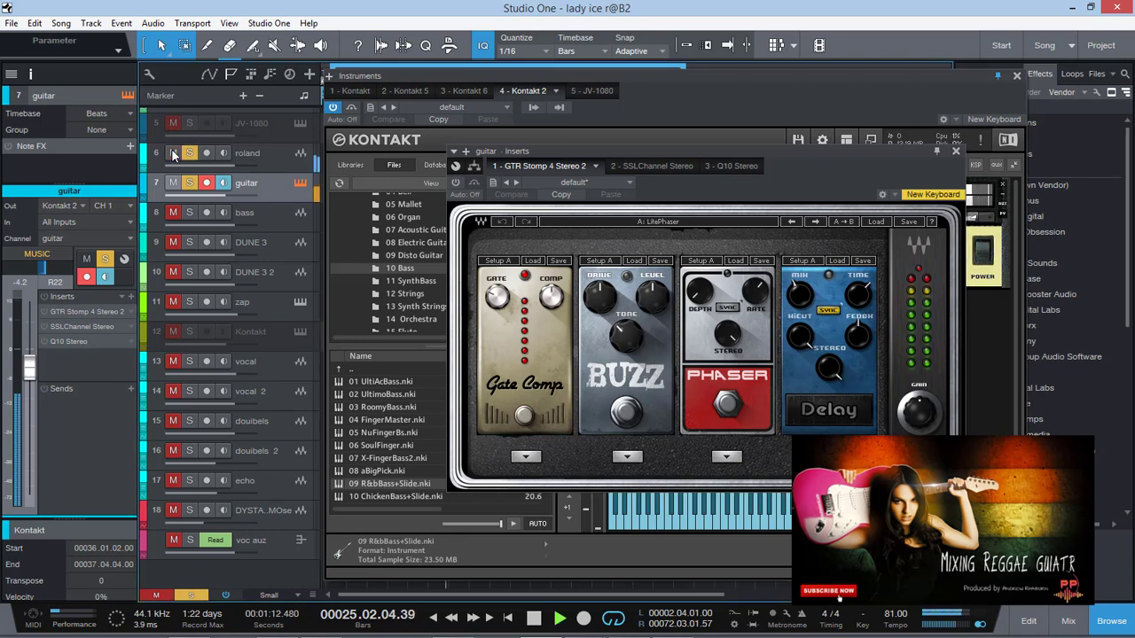
key(space)
scroll(172, 151, up, 3)
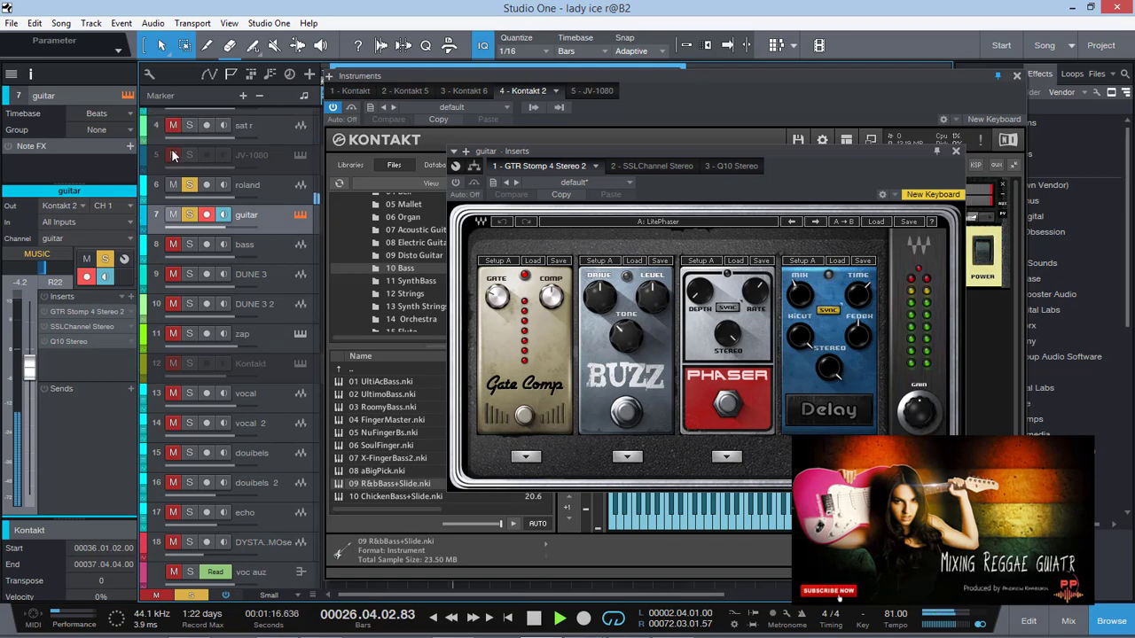
click(173, 167)
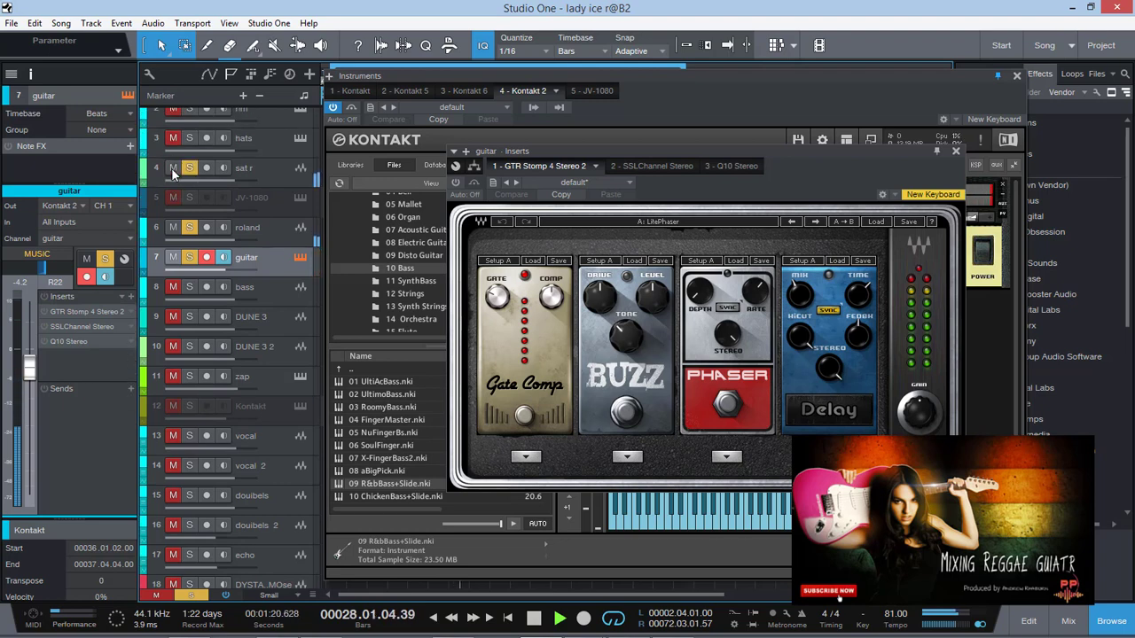
click(172, 167)
key(space)
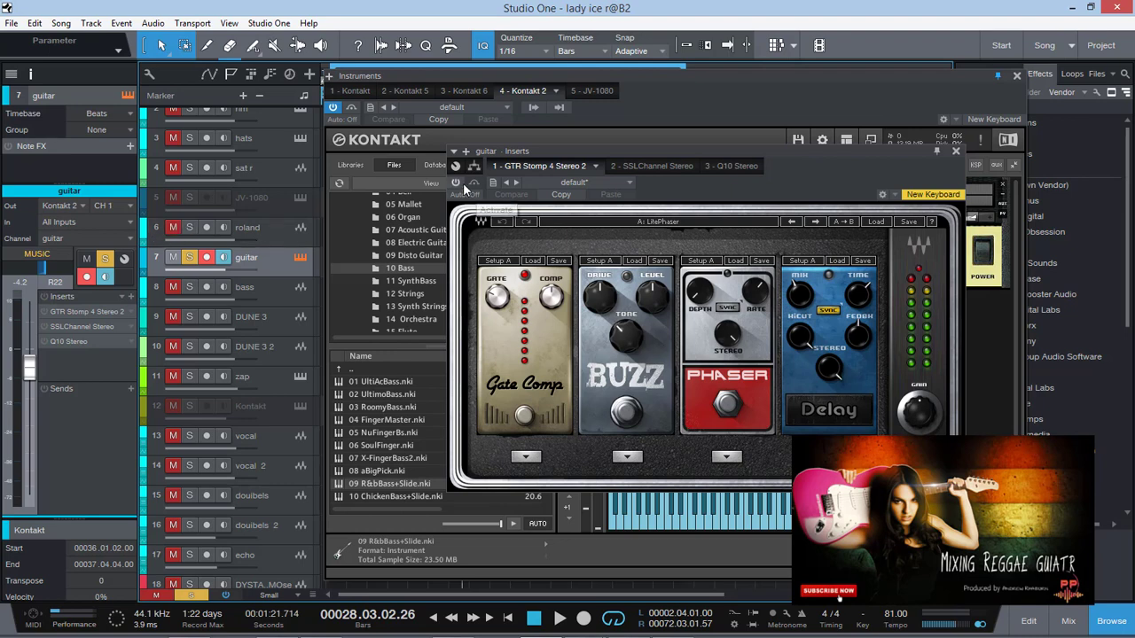
Close Kontakt, switch on the GTR Stomp pedalboard and sync its Phaser to the song tempo
key(space)
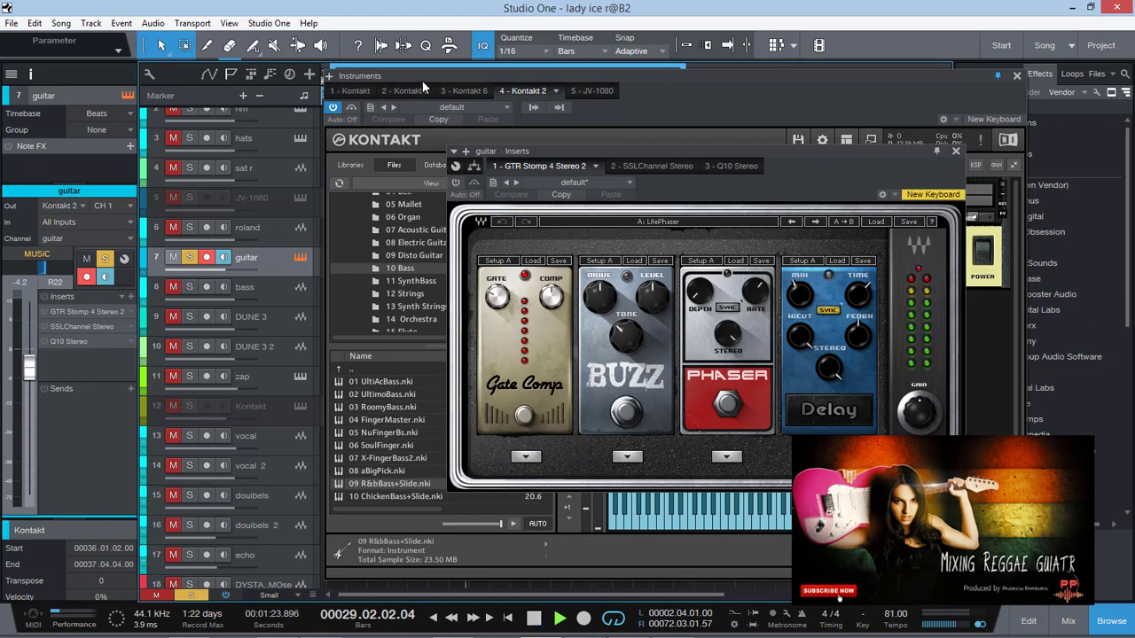
drag(422, 79, 422, 132)
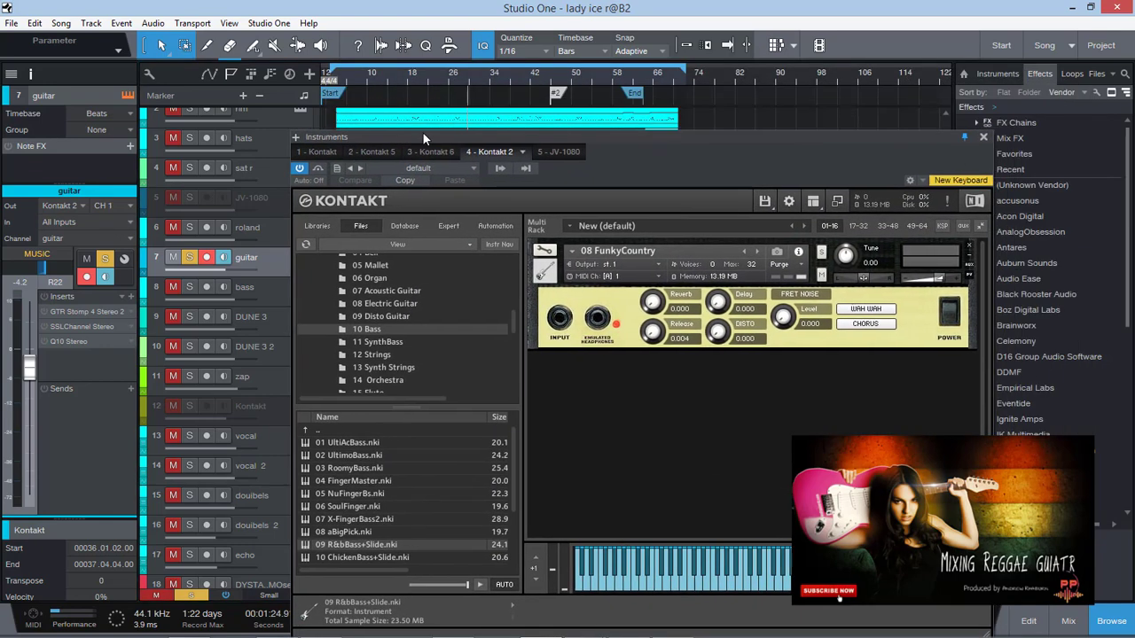
click(982, 139)
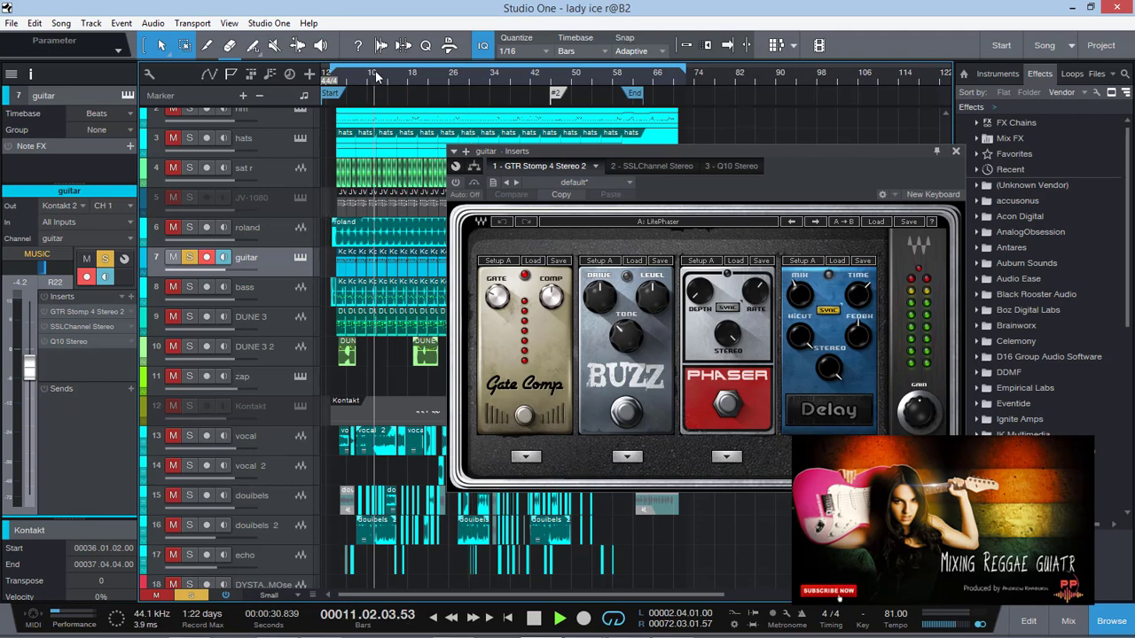
click(456, 182)
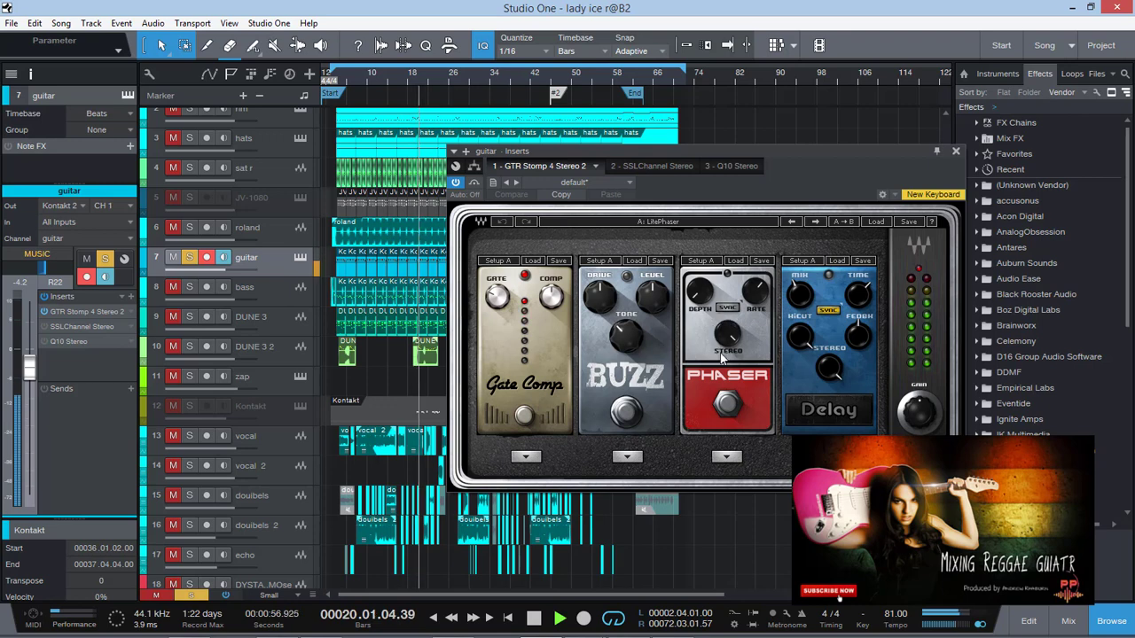
click(727, 307)
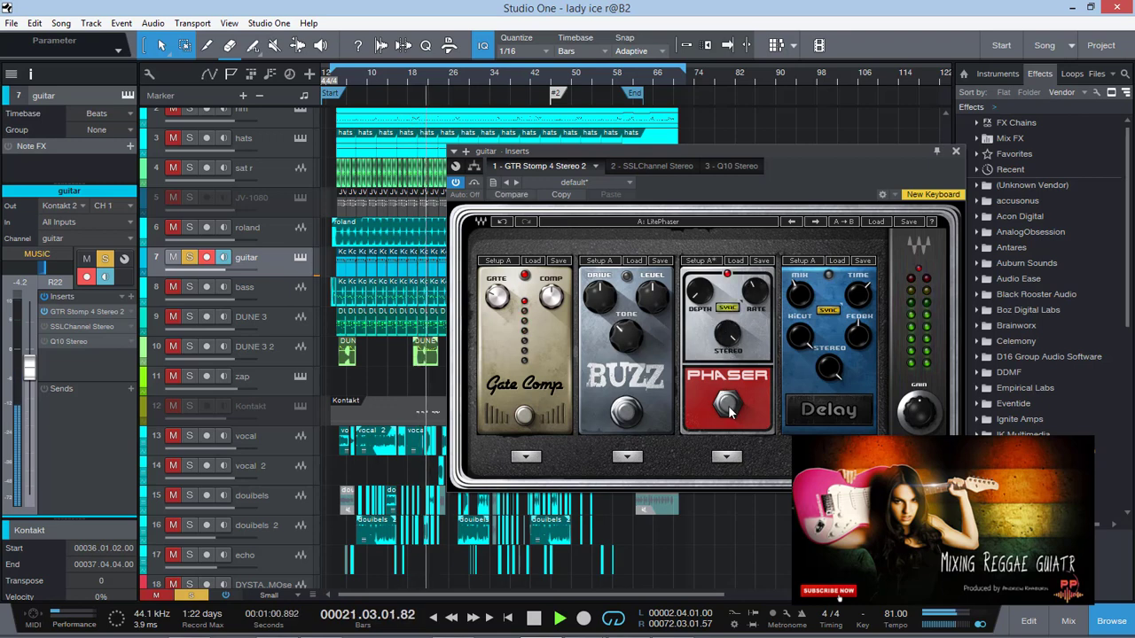
mouse_move(728, 337)
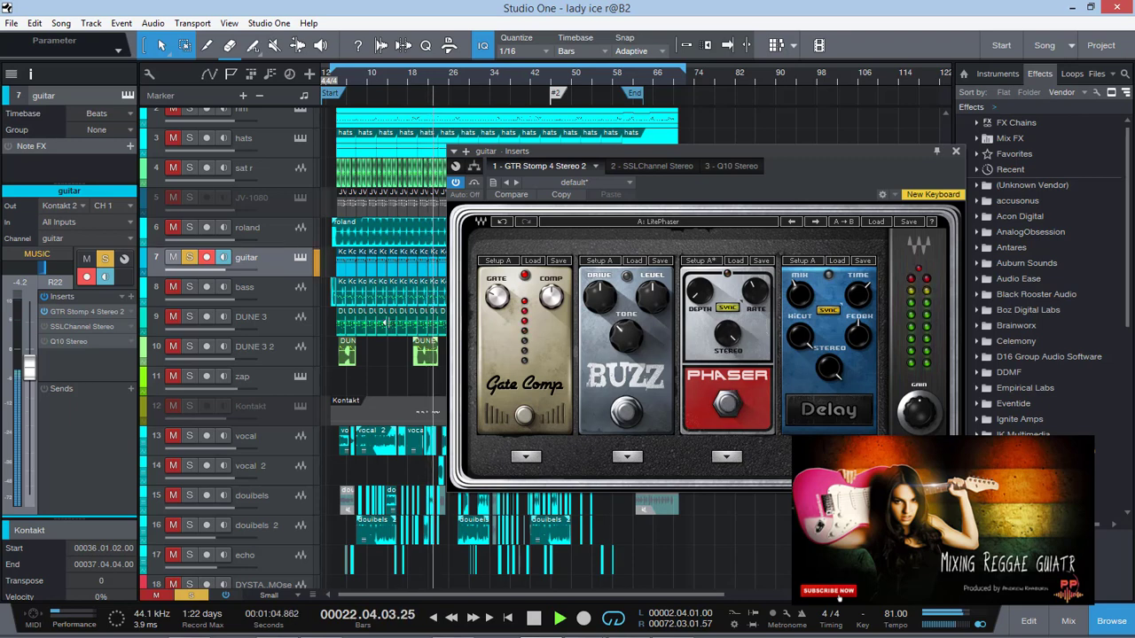
Open the guitar's SSLChannel Stereo strip and let the bass play alongside the guitar
double_click(75, 326)
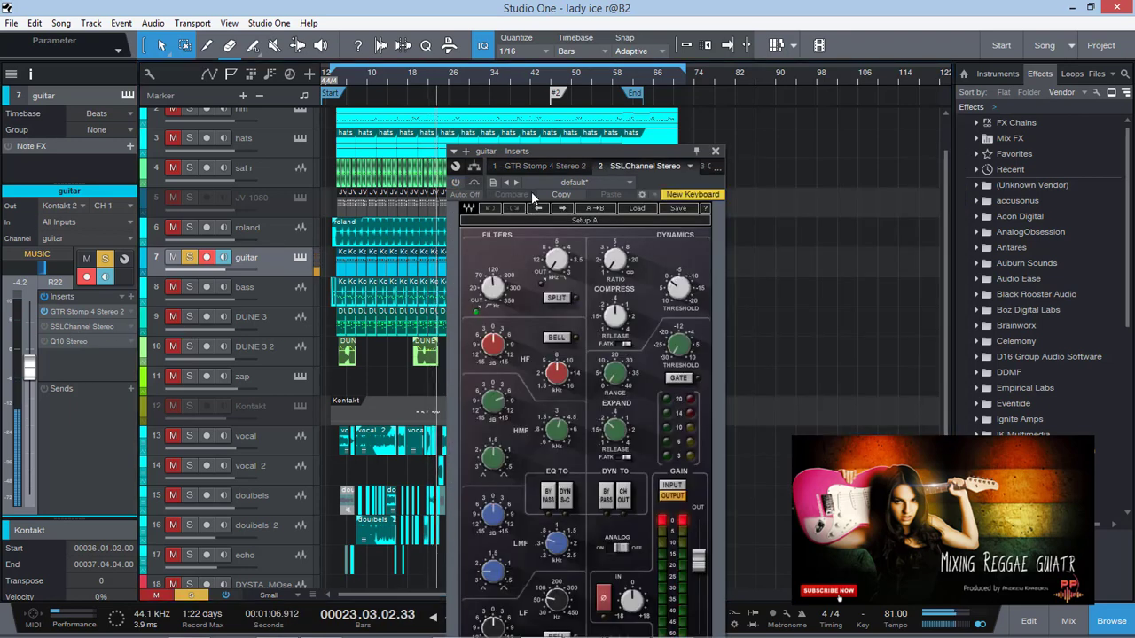
drag(565, 150, 607, 60)
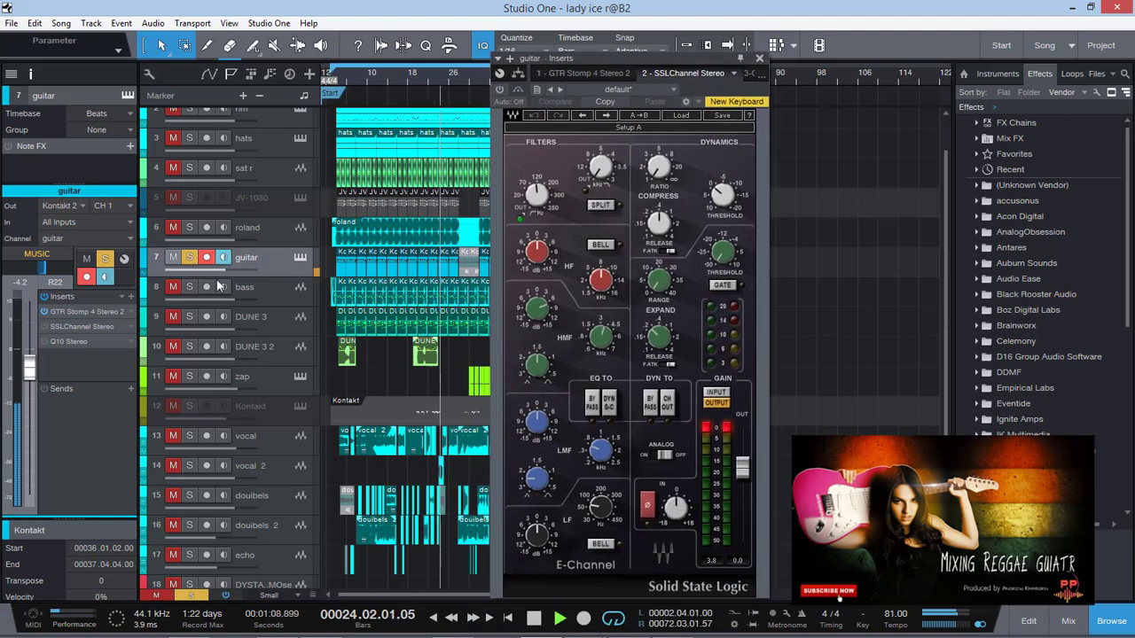
click(172, 288)
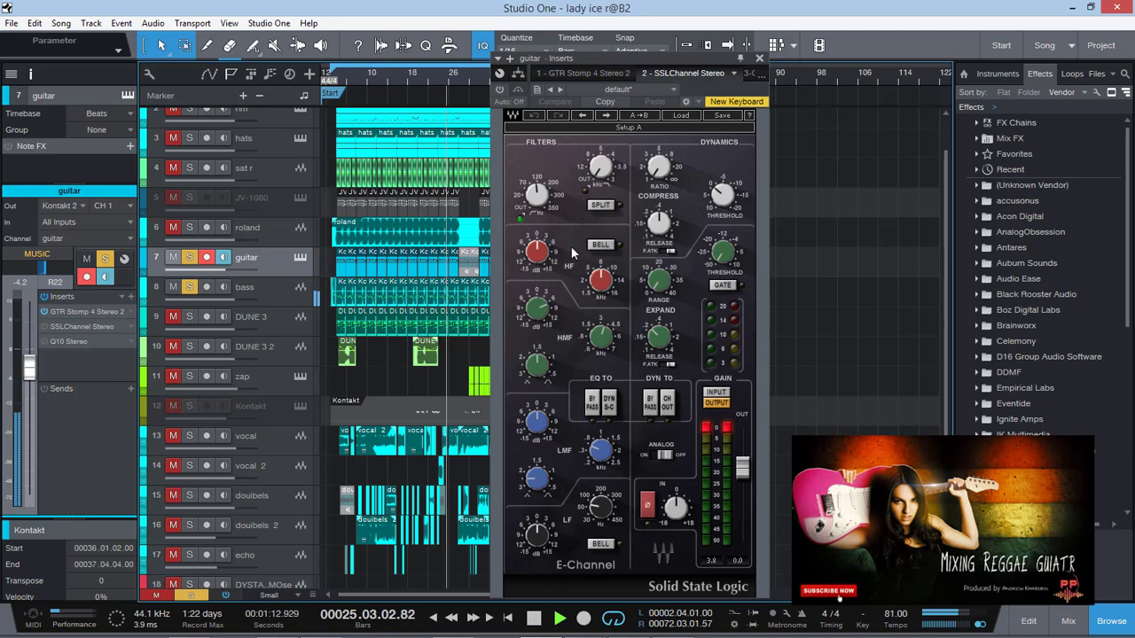
Raise the SSL filter, check the HMF frequency and gain, restart from bar 15, and switch the strip on
drag(536, 194, 504, 96)
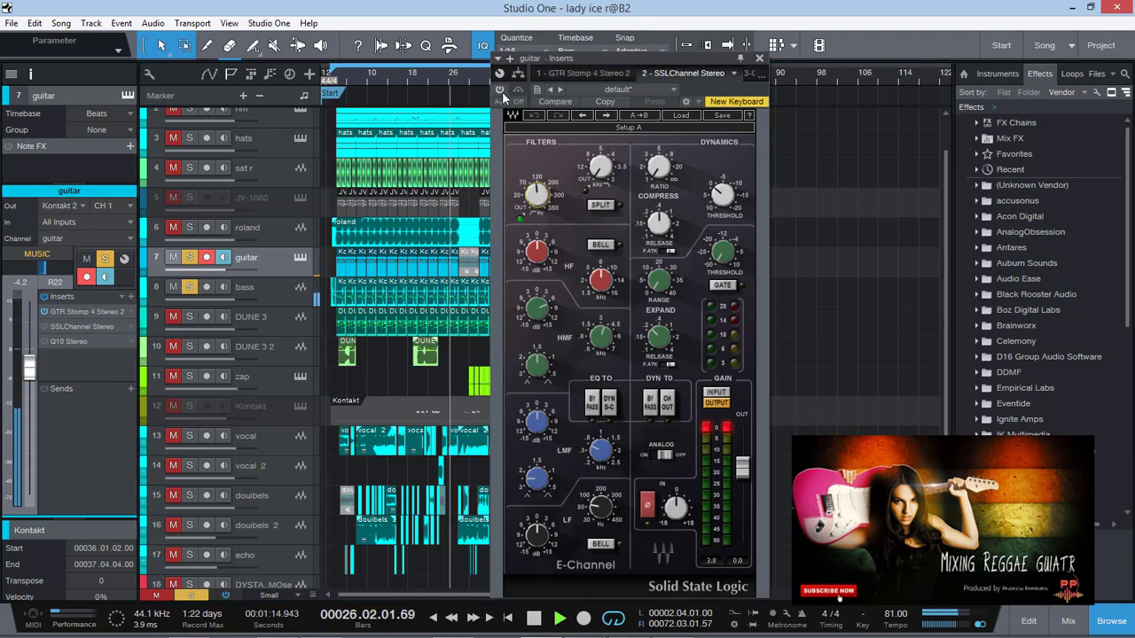
click(599, 340)
click(536, 308)
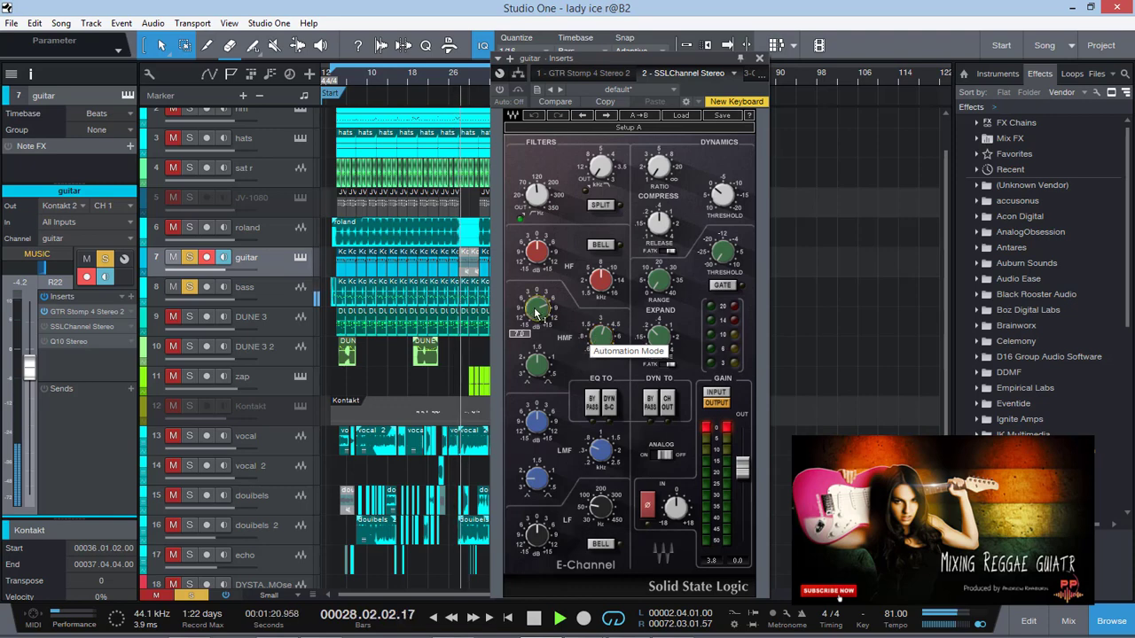
click(396, 74)
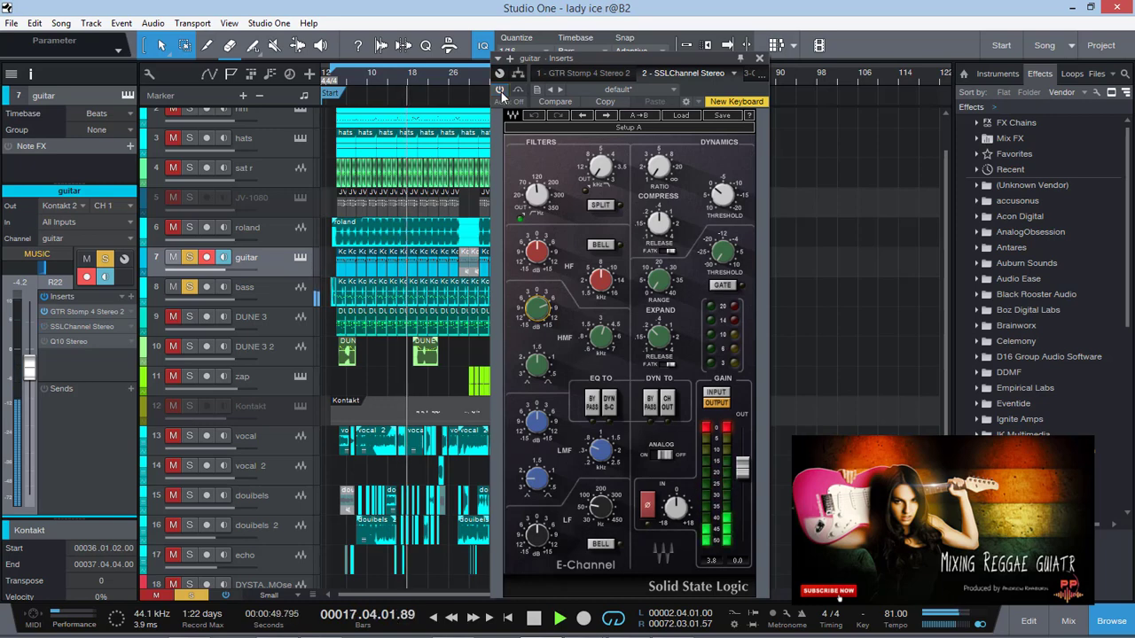
click(501, 90)
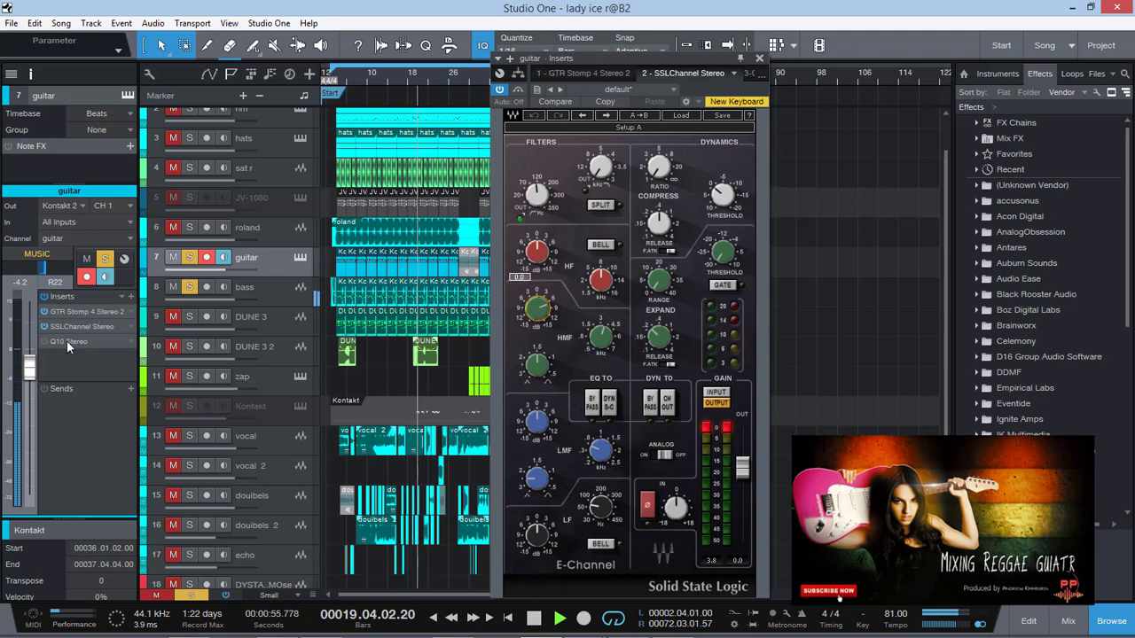
Activate the guitar's Q10 Stereo EQ, select band 6 cutting at 733 Hz, then close it
double_click(66, 340)
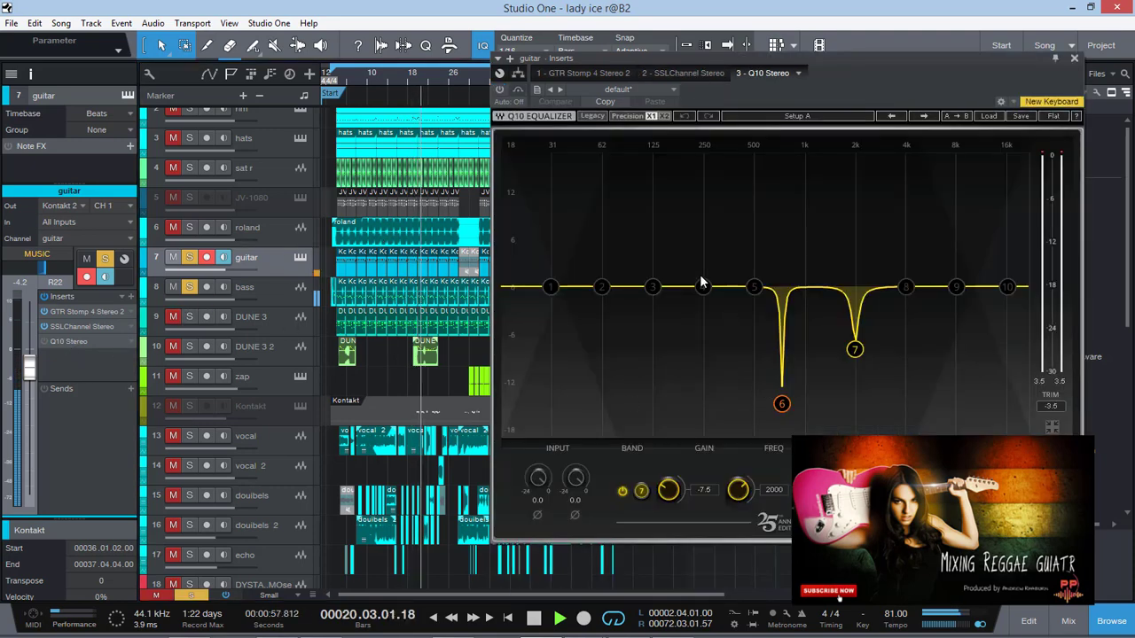
click(501, 91)
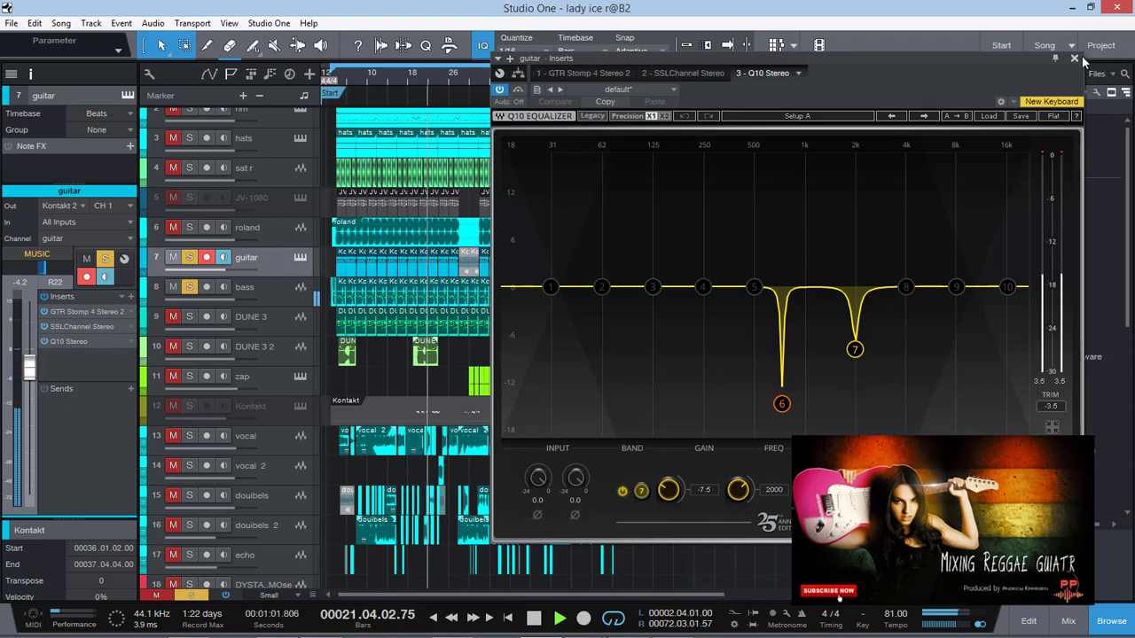
click(781, 403)
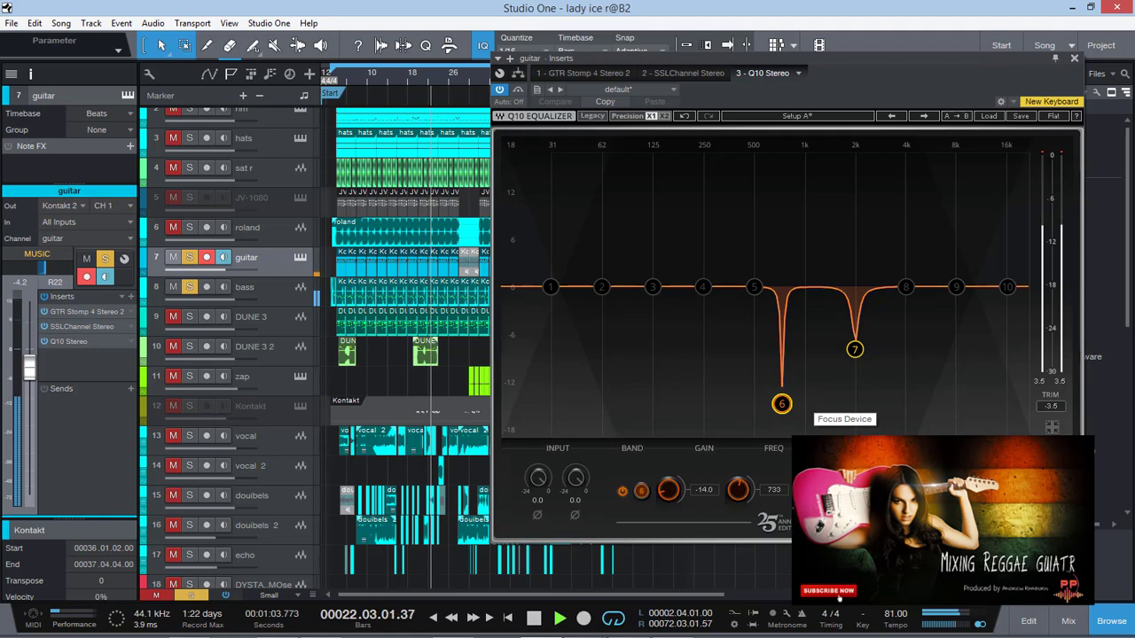
click(1075, 60)
scroll(309, 250, up, 1)
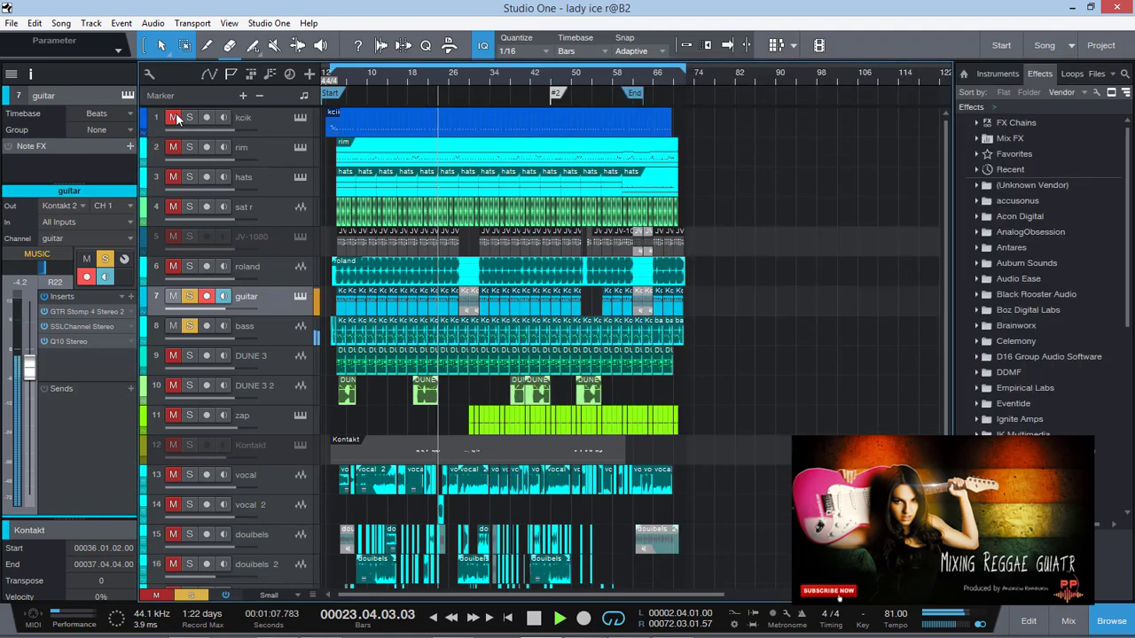
Solo rim and hats, then solo drum compression, kick au x and kick comp in the console
click(189, 147)
click(189, 176)
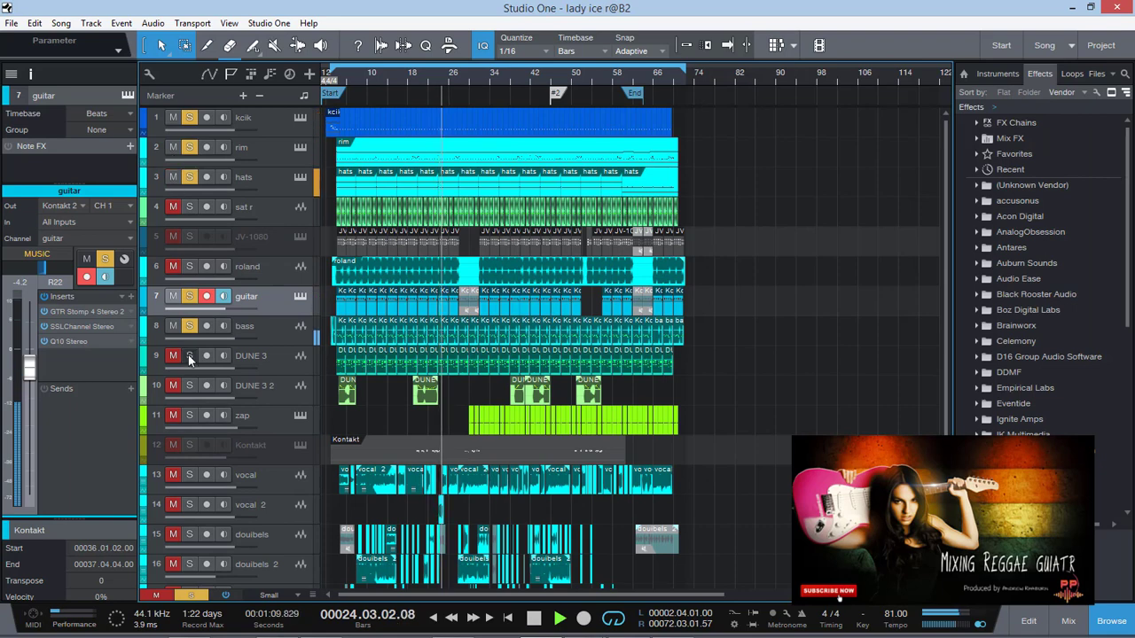
click(1068, 624)
scroll(906, 620, right, 3)
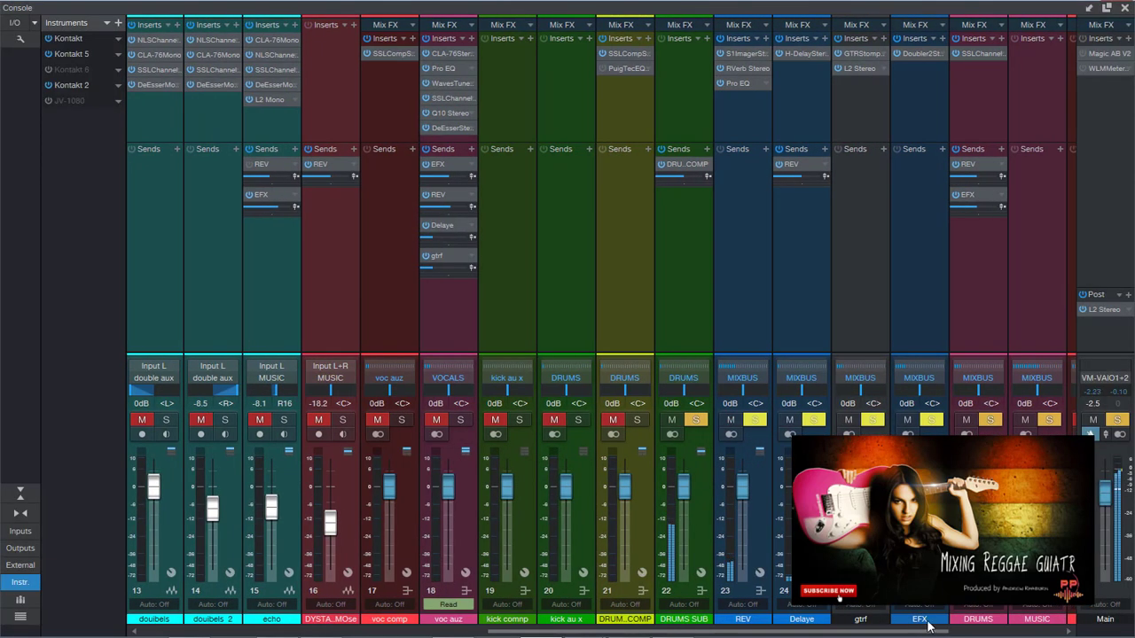
click(637, 419)
click(577, 419)
click(519, 419)
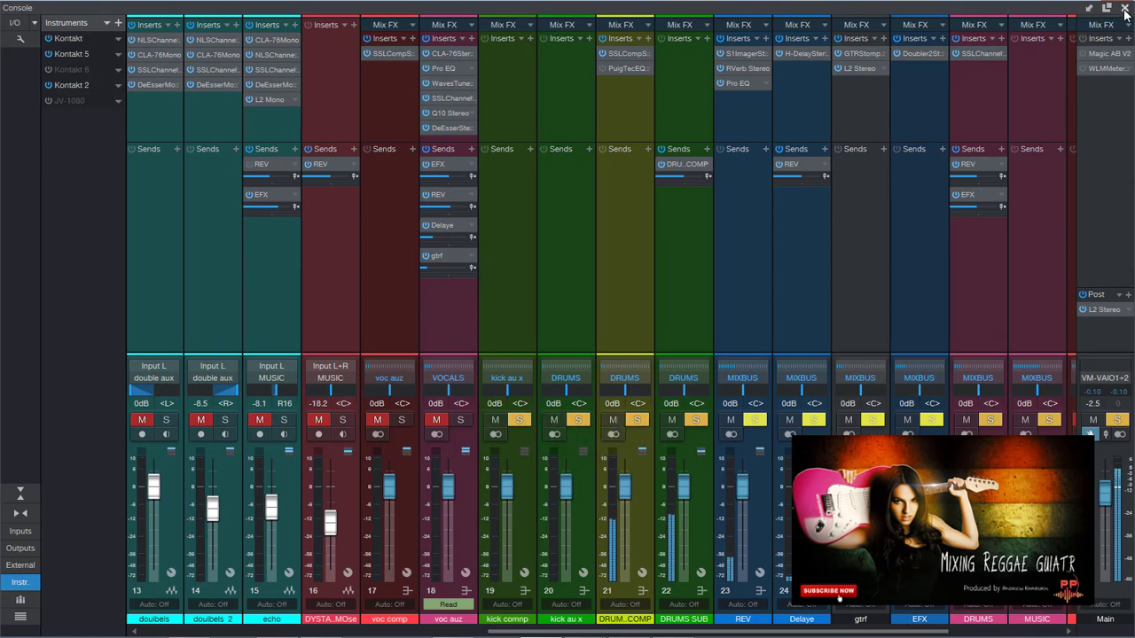
key(F3)
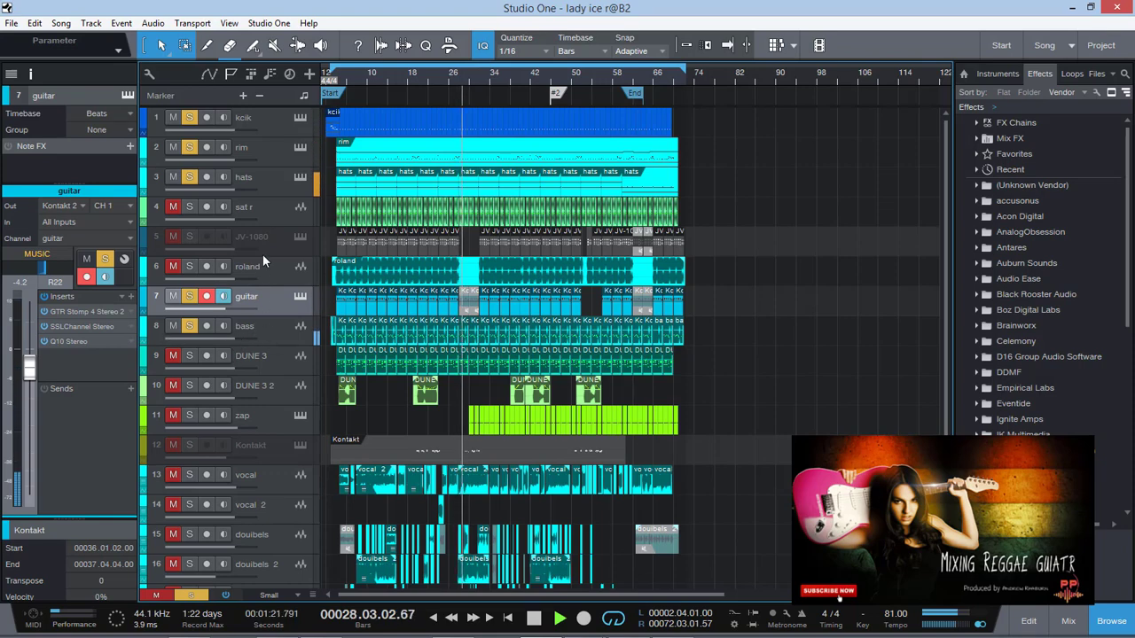
Play from bar 8 with the roland track soloed, then stop
click(358, 76)
click(170, 266)
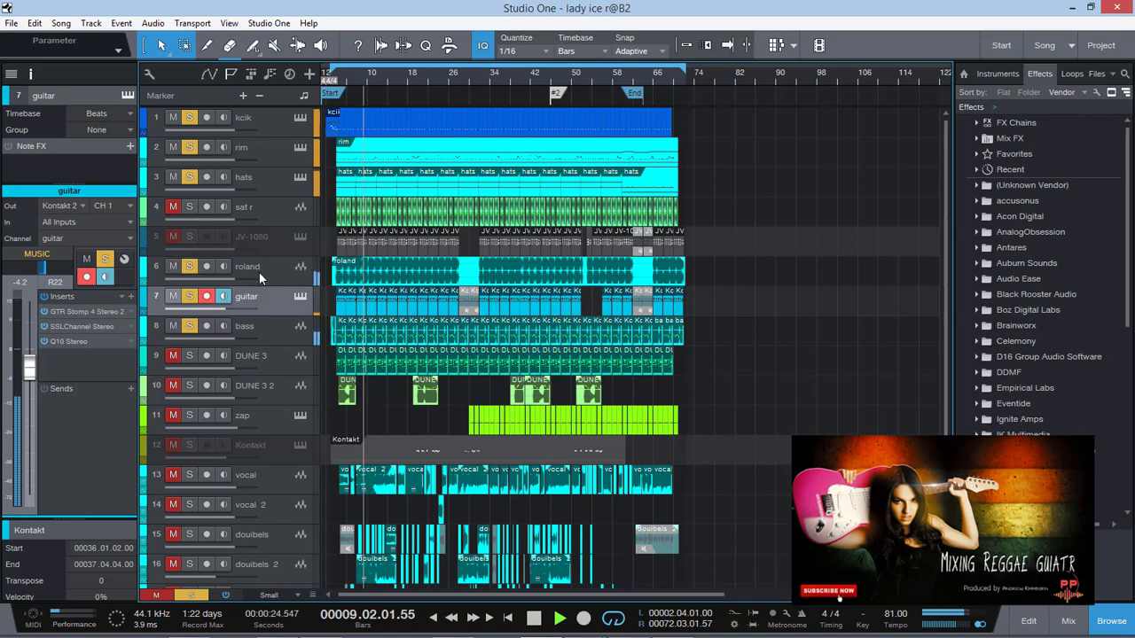
key(space)
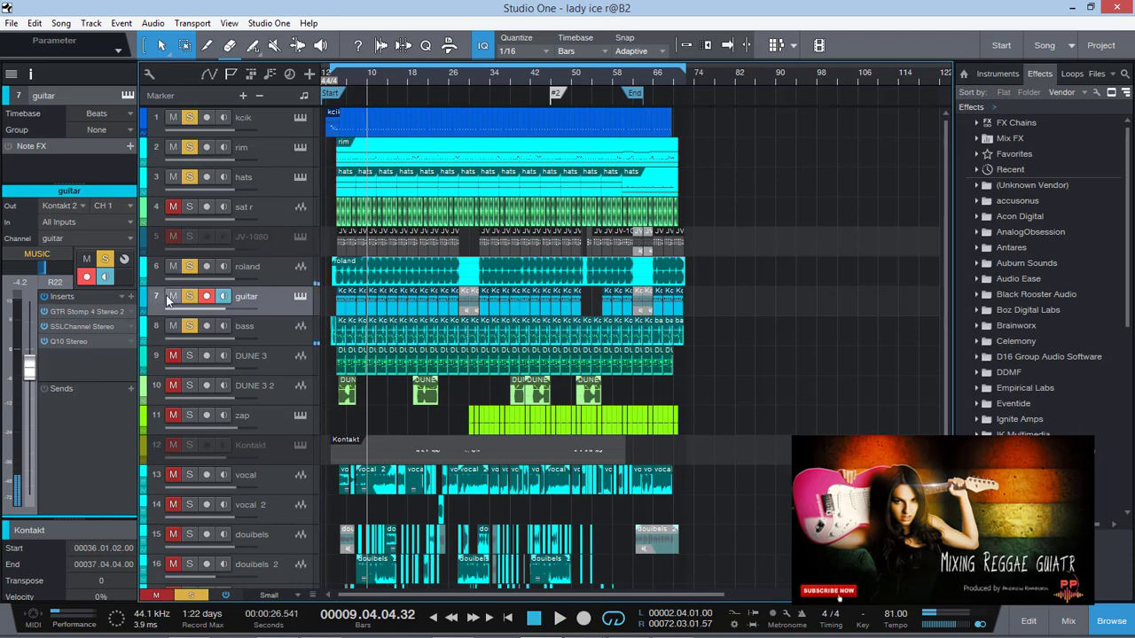
Mute guitar, solo sat r, and play it with roland also muted
click(173, 296)
click(277, 214)
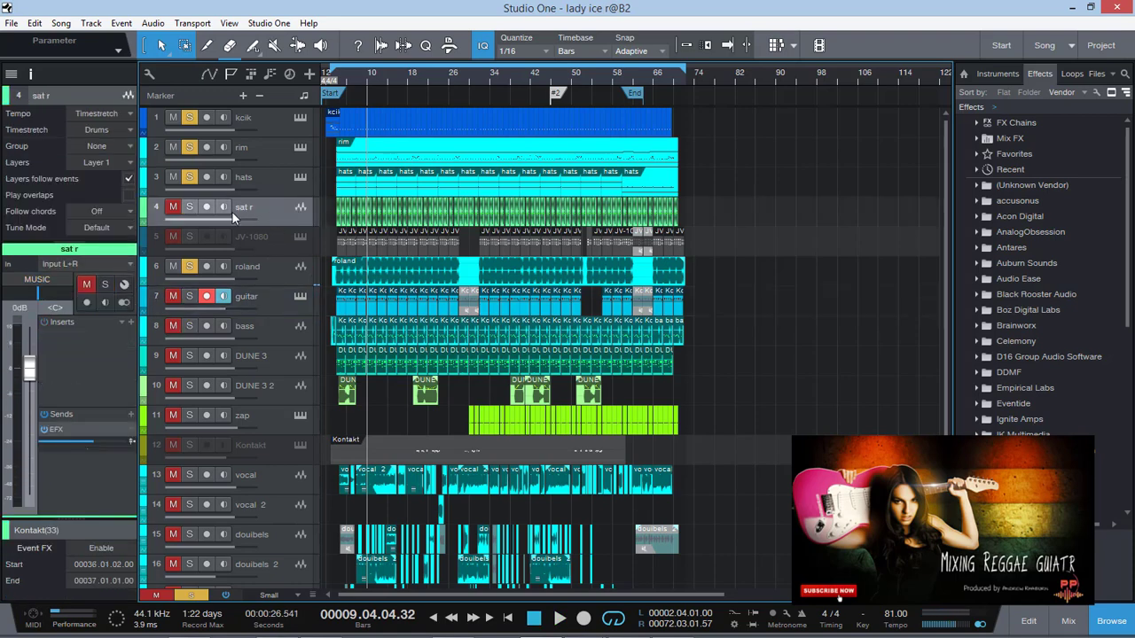
click(191, 207)
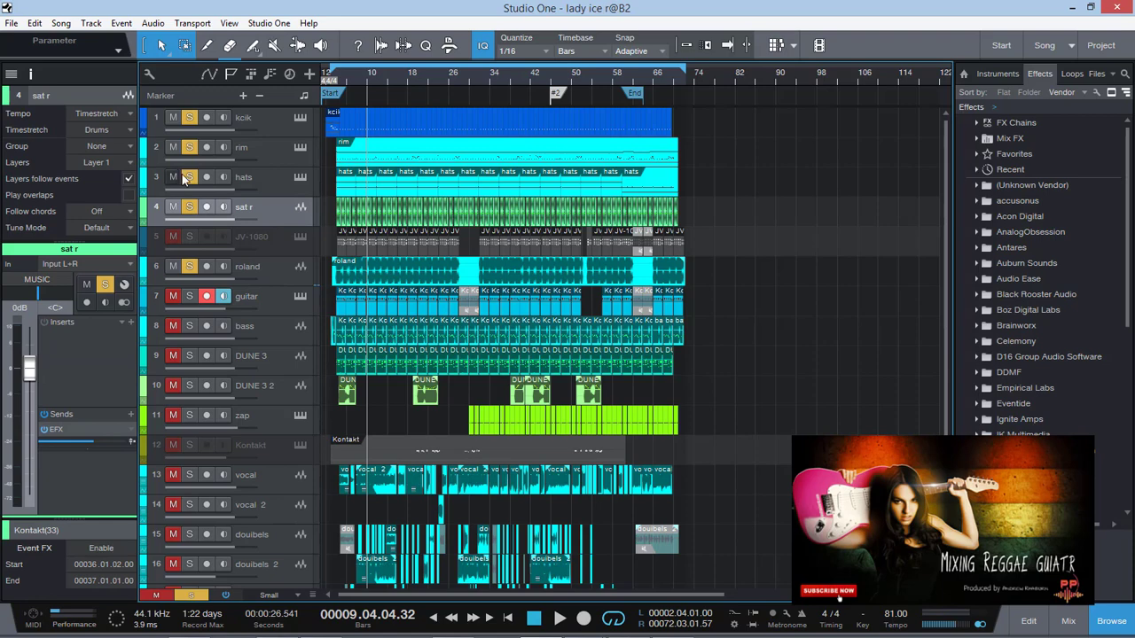
key(space)
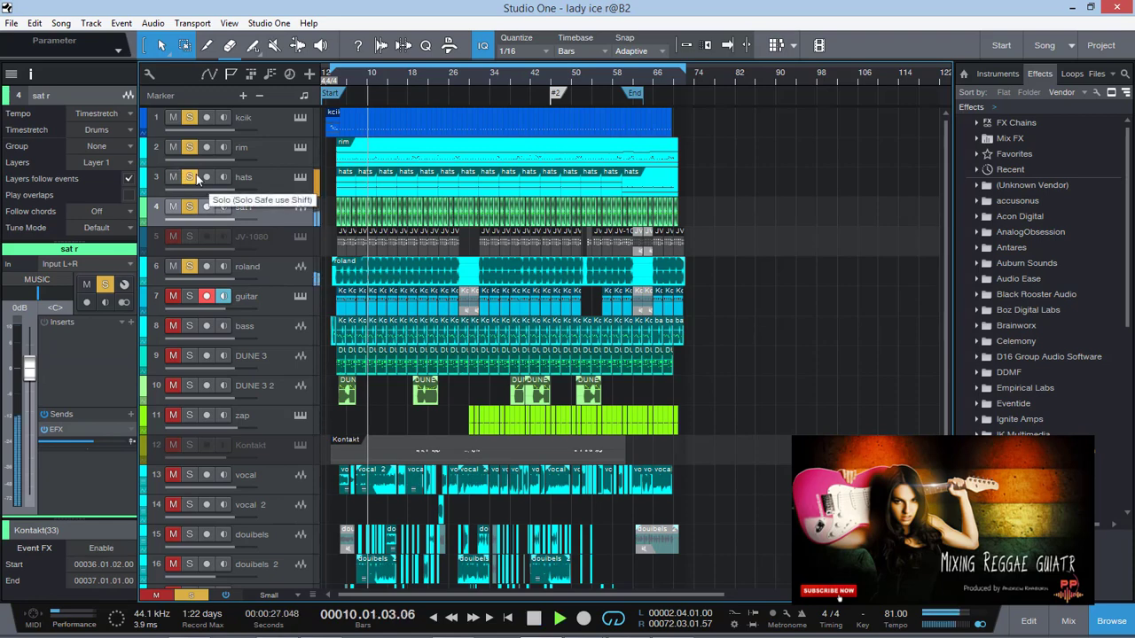
click(173, 266)
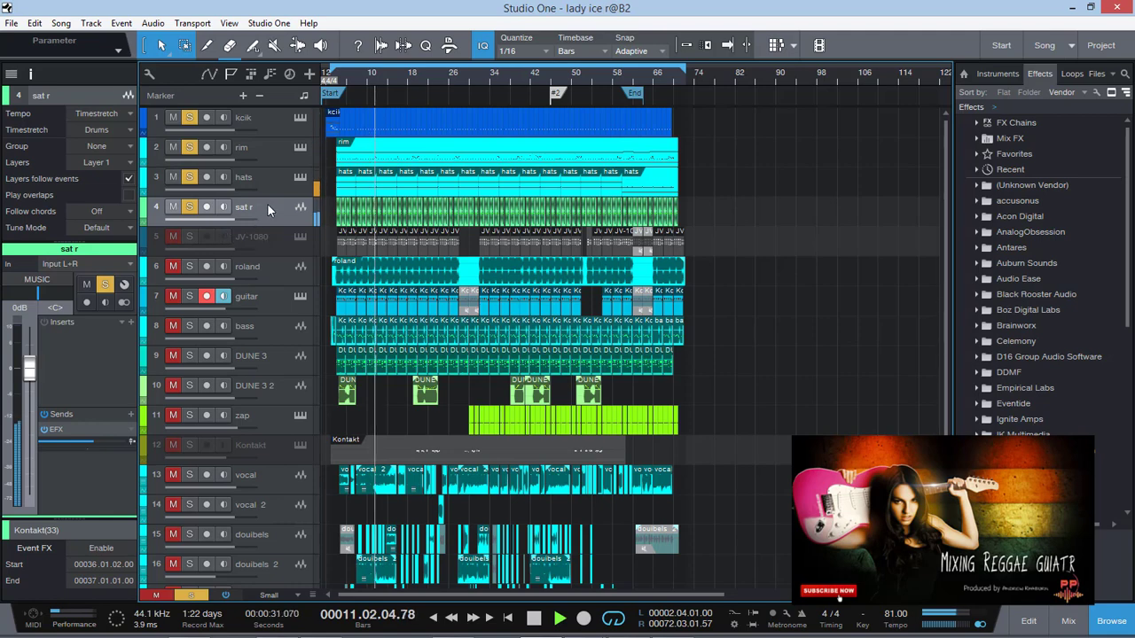
key(space)
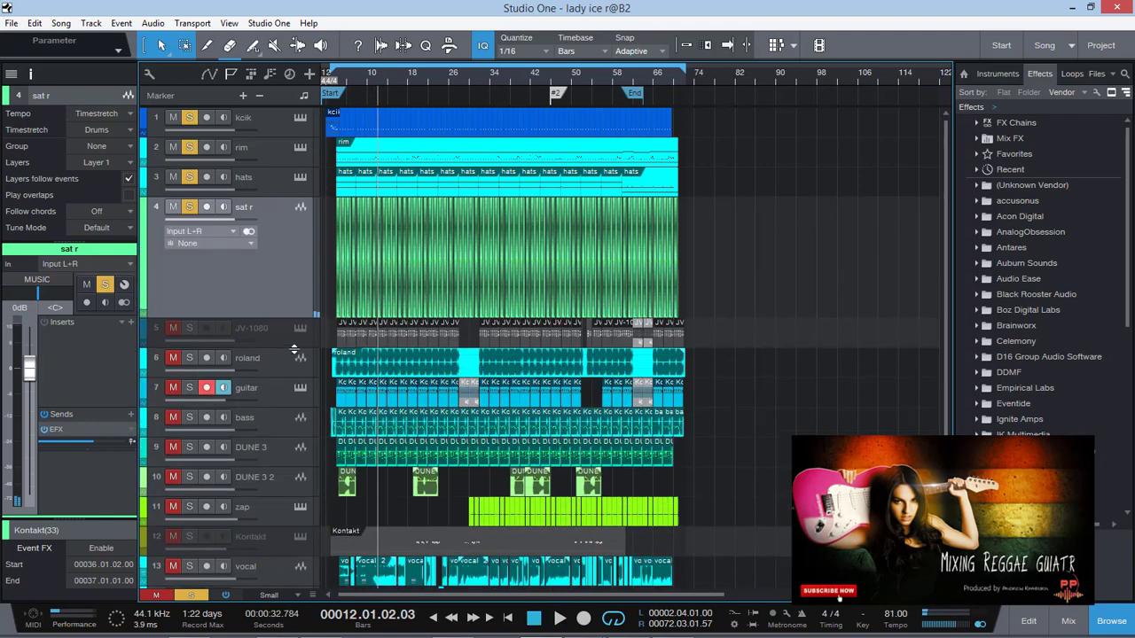
Shrink the sat r track height and briefly view the guitar track's insert effects
drag(294, 350, 278, 255)
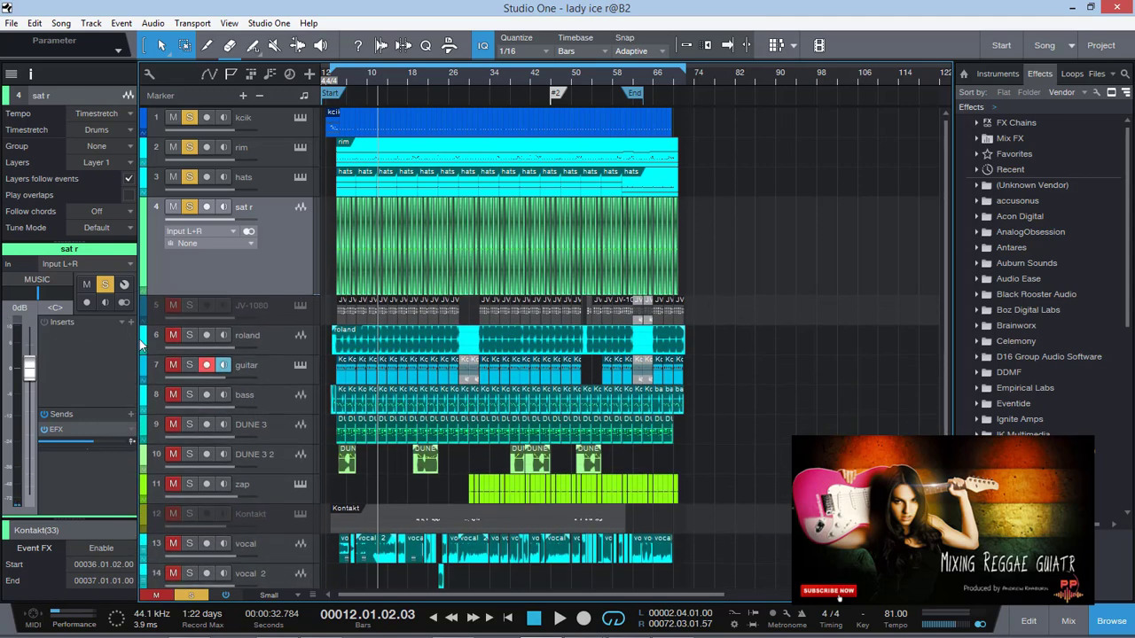
click(269, 364)
click(80, 311)
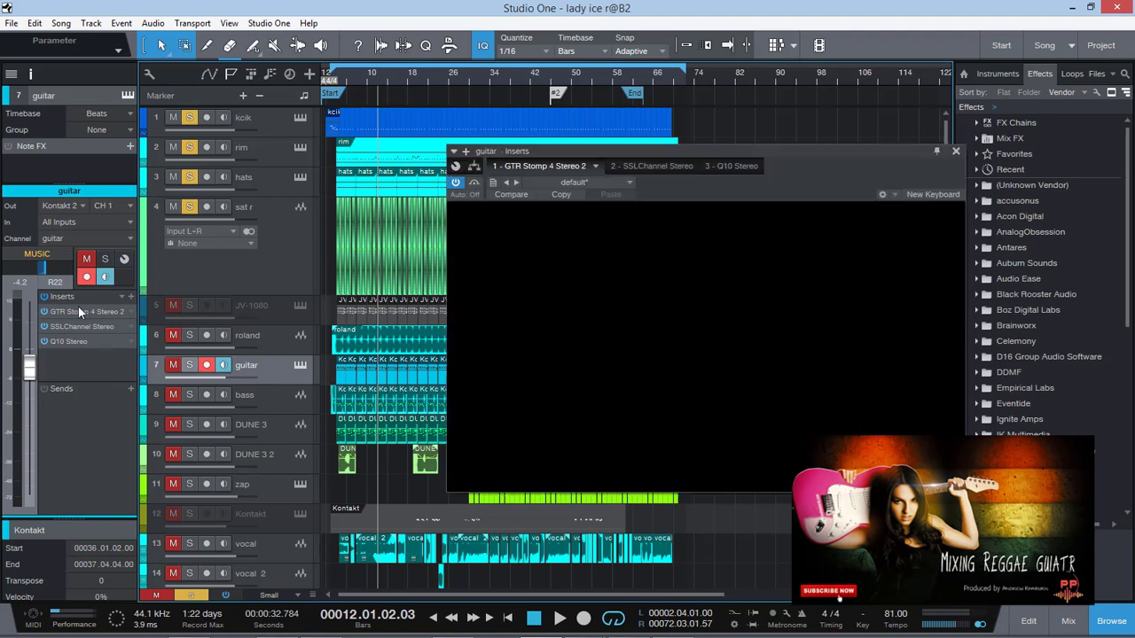
click(955, 153)
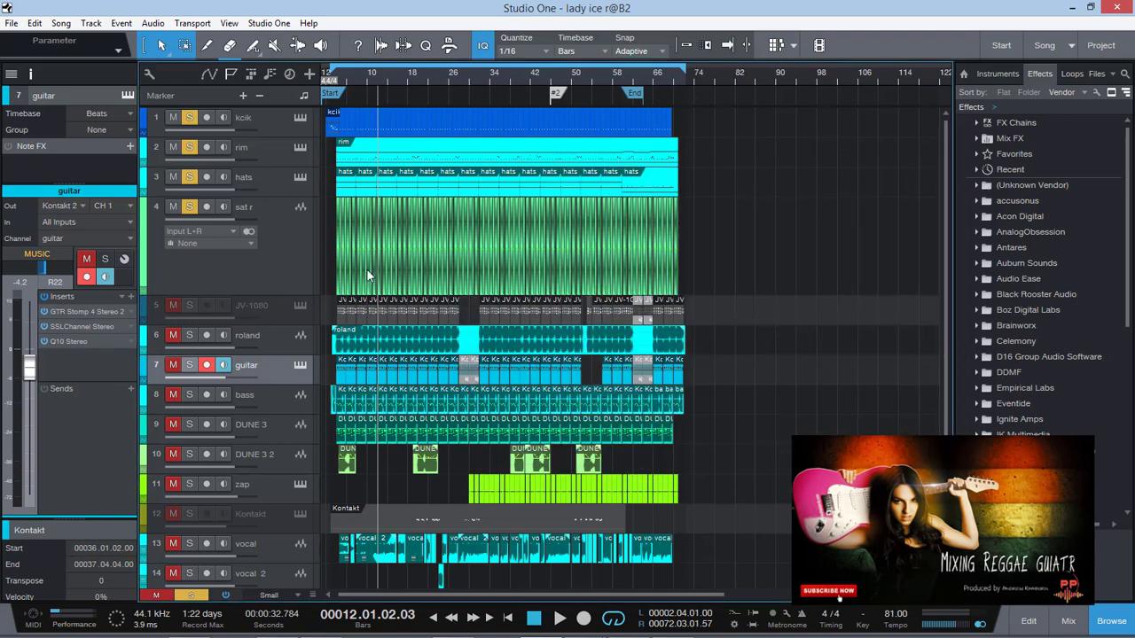
Play a short pass with the roland and guitar tracks soloed
click(271, 283)
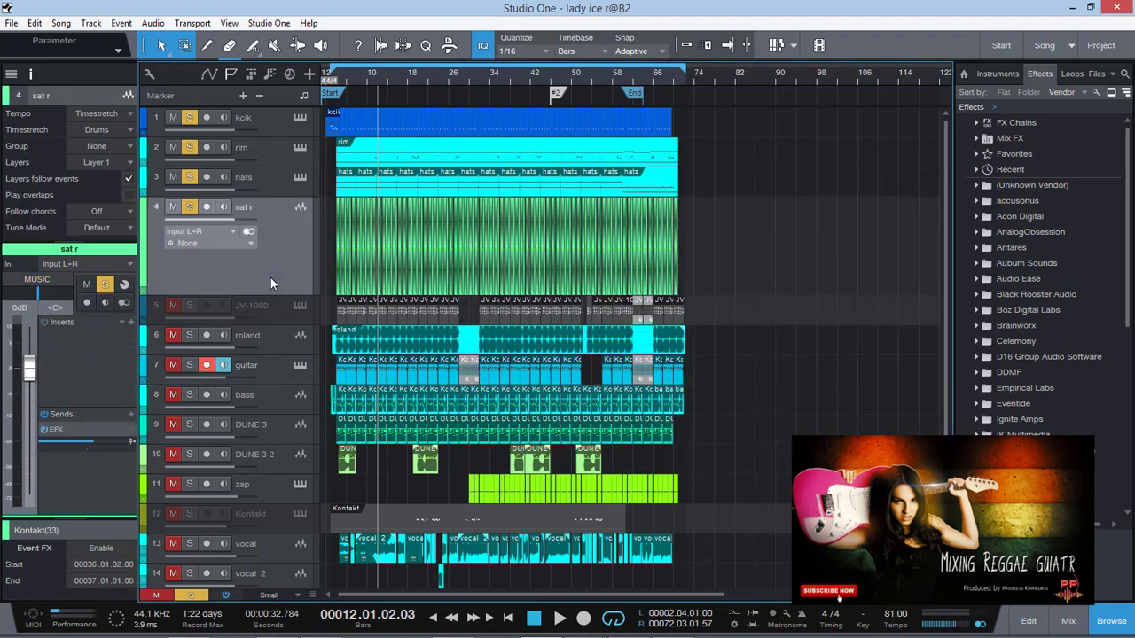
click(184, 338)
key(space)
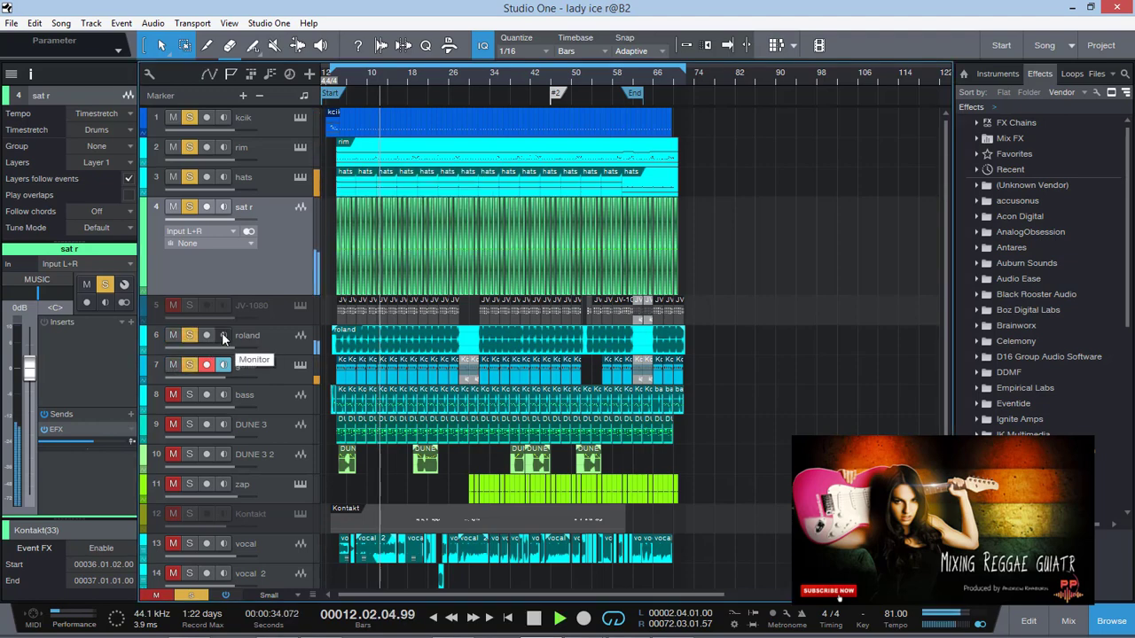
key(space)
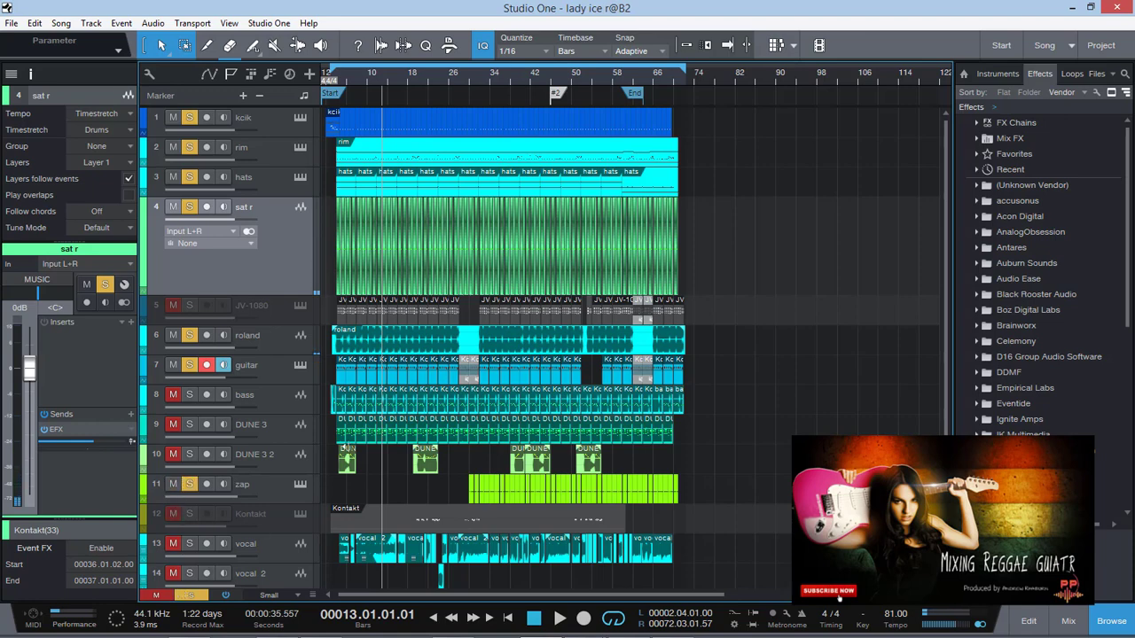
Clear all mutes and solos and play the full mix from bar 36
click(504, 75)
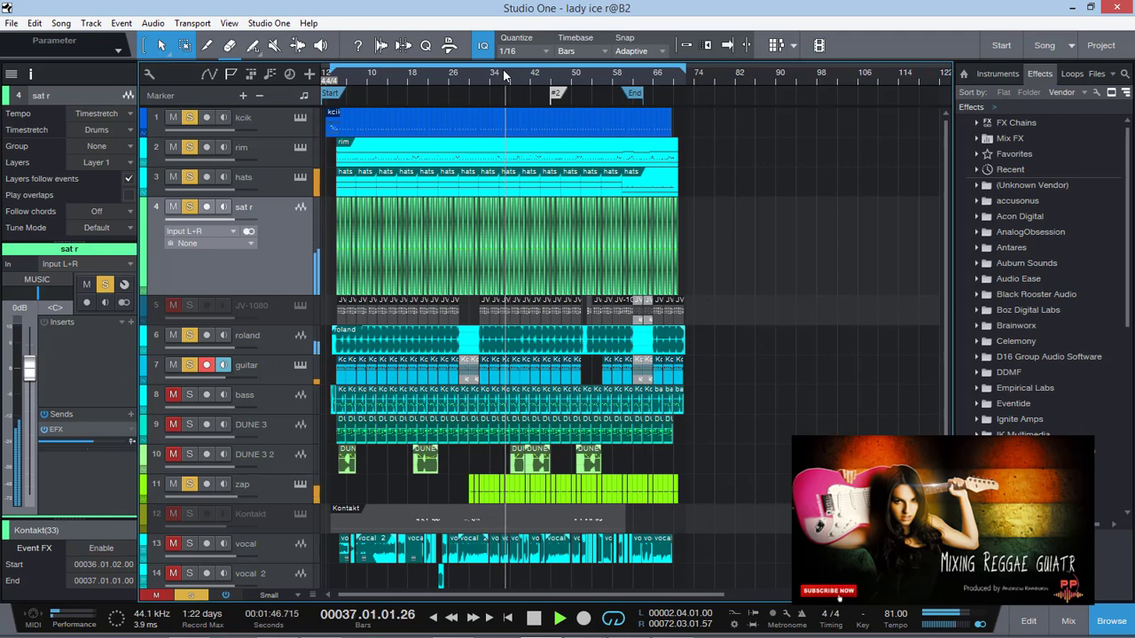
click(157, 595)
click(190, 595)
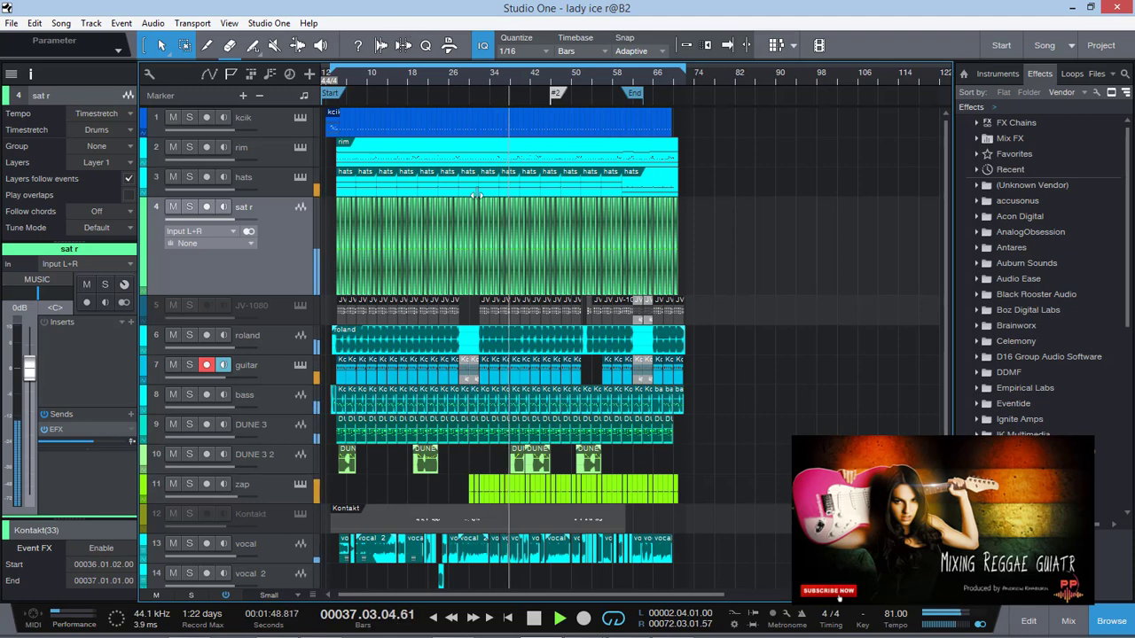
scroll(480, 197, down, 3)
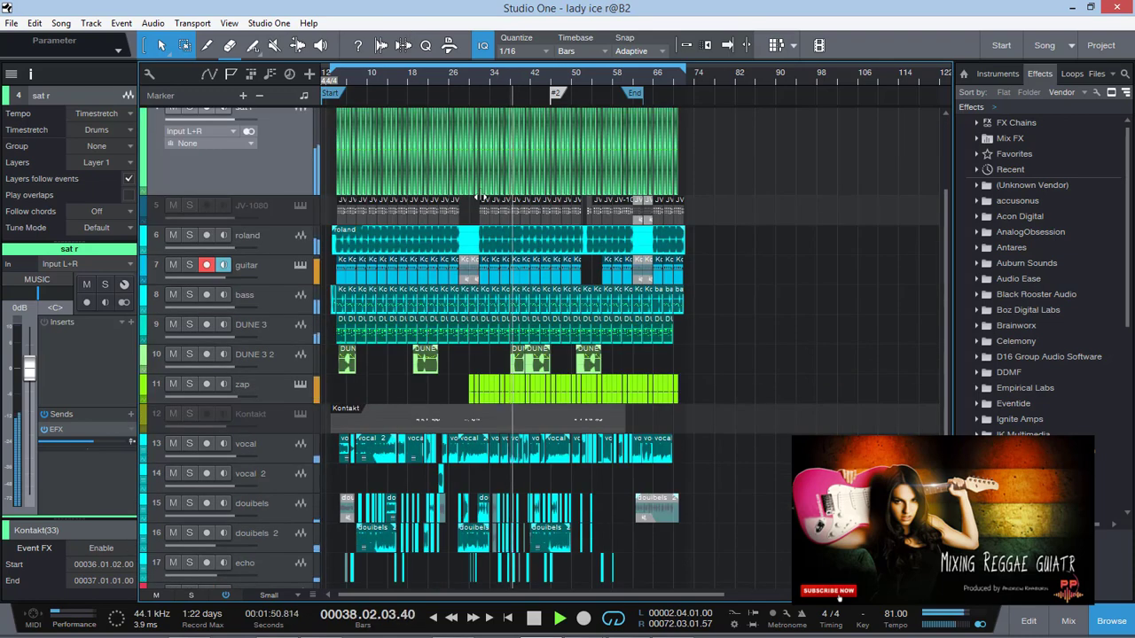
scroll(480, 197, up, 3)
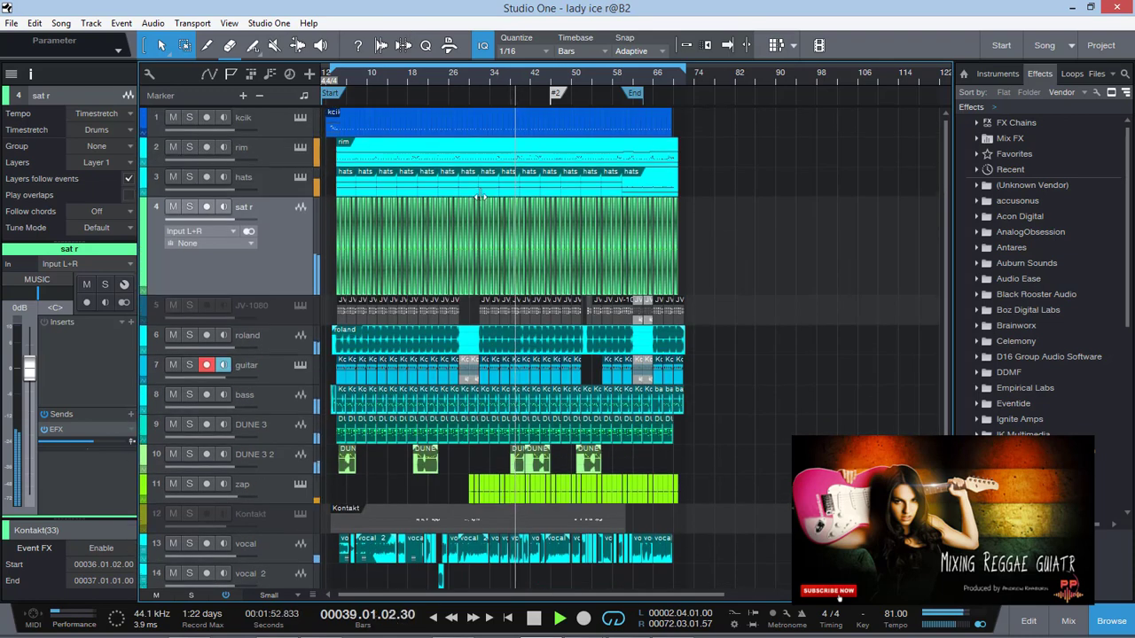
scroll(480, 197, down, 5)
scroll(648, 324, up, 5)
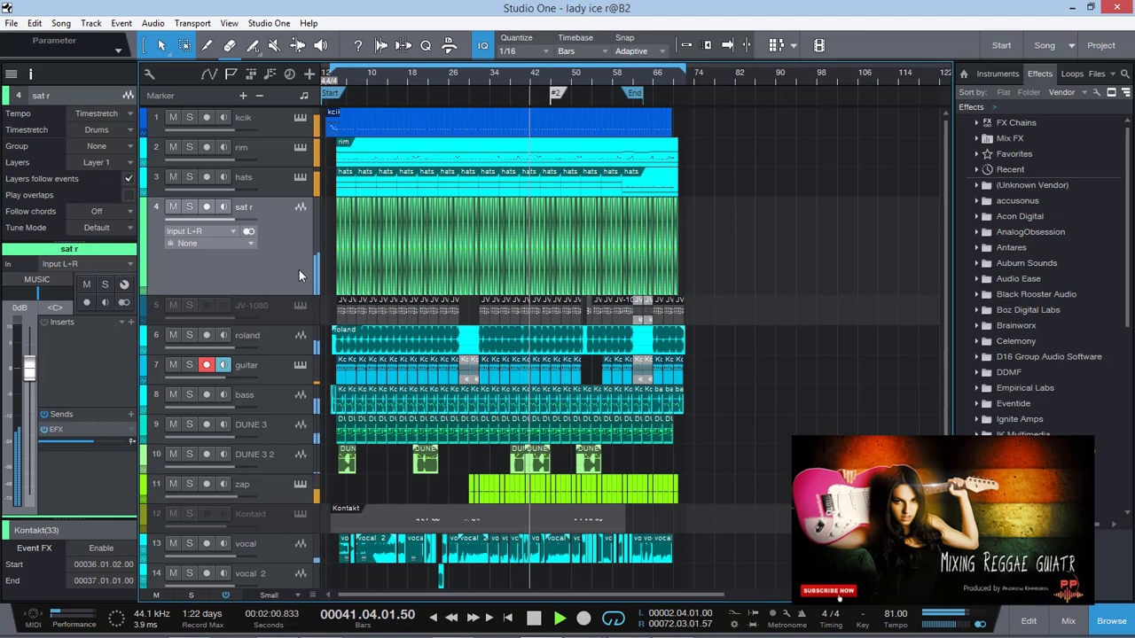
key(space)
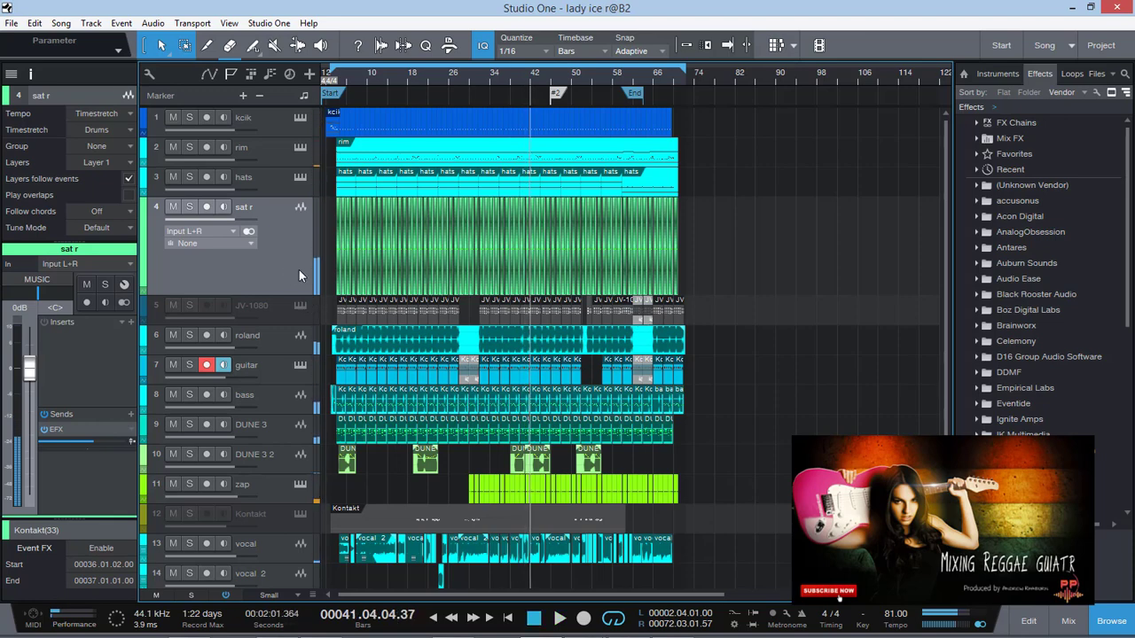
click(272, 365)
Inspect the guitar's GTR Stomp 4 pedalboard, then play the mix and mute the vocal track
double_click(76, 313)
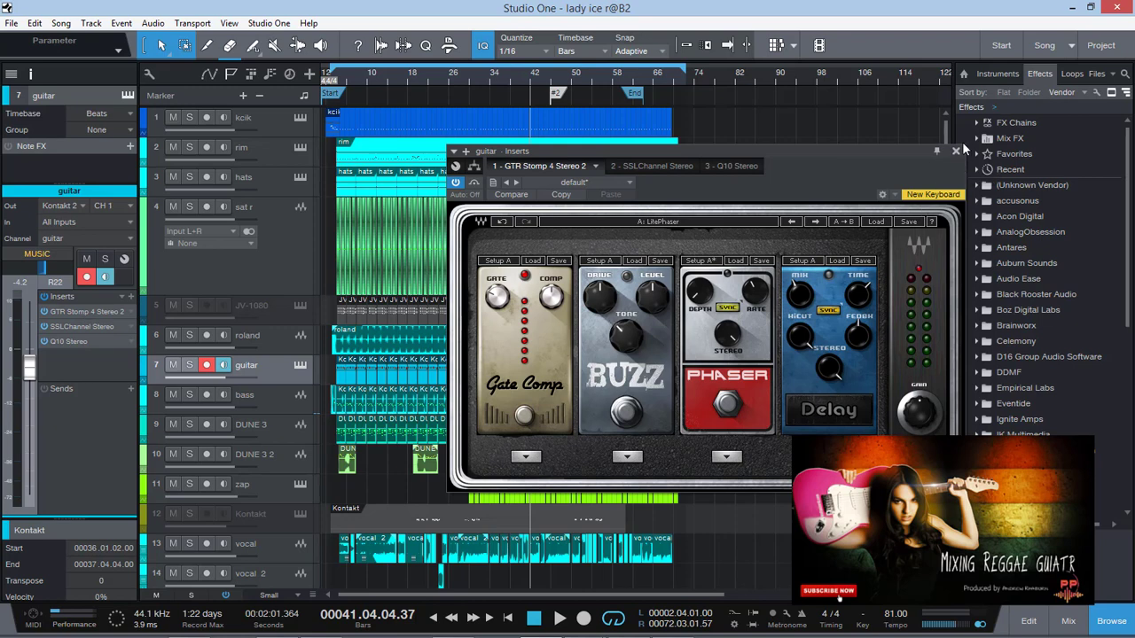
click(955, 151)
key(space)
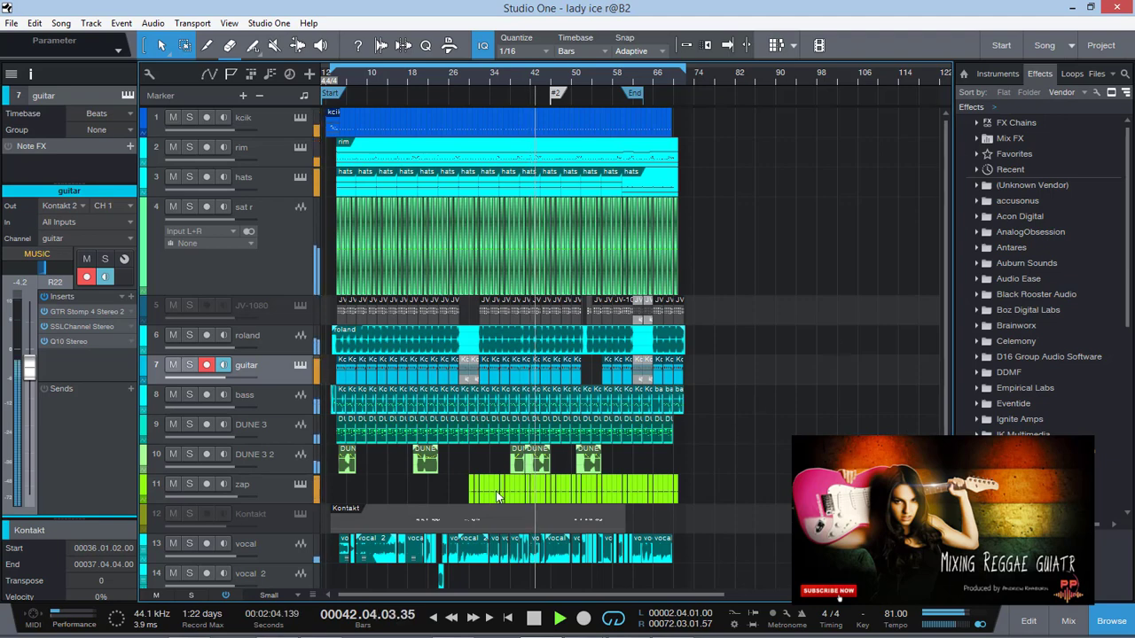
click(173, 543)
key(space)
mouse_move(257, 634)
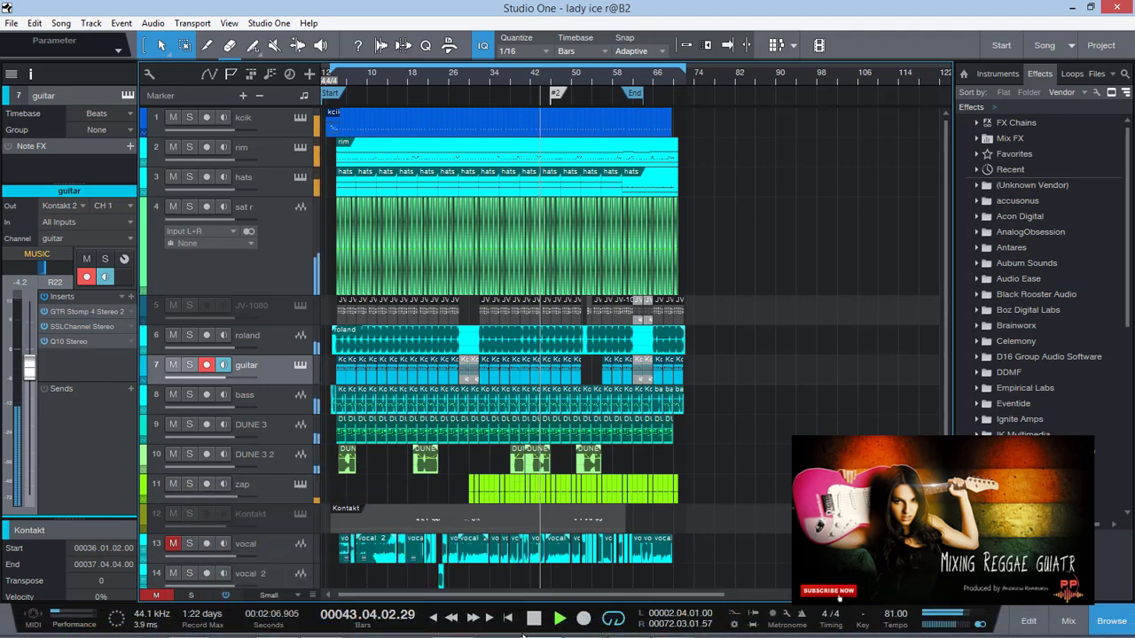
Switch from Studio One to the YouTube channel page in Chrome and scroll through it
mouse_move(453, 631)
click(460, 558)
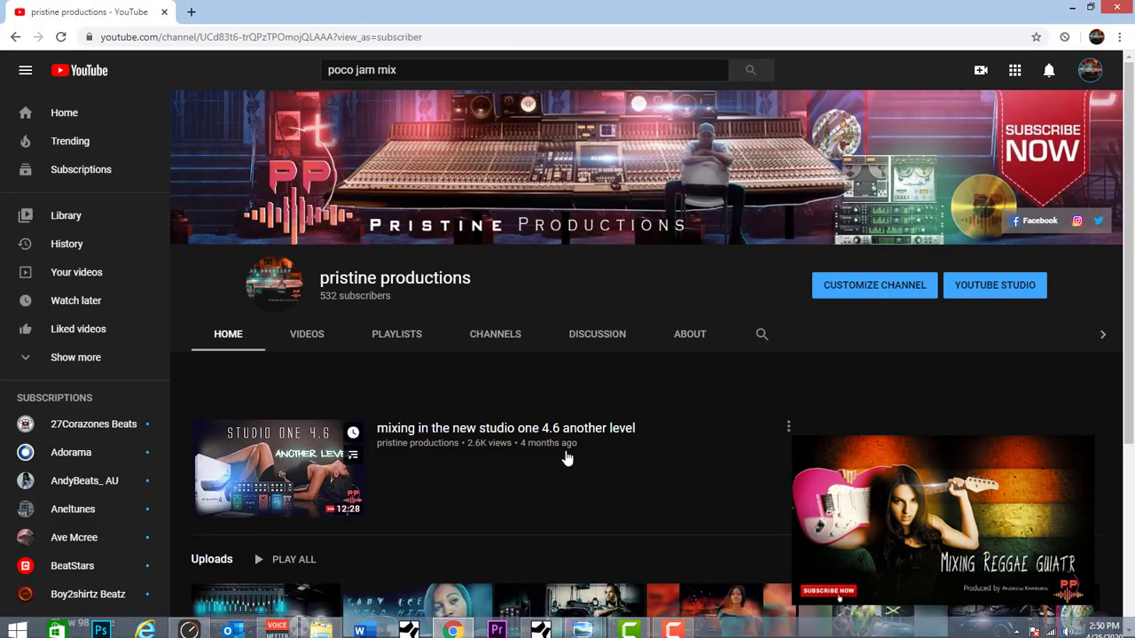
scroll(399, 339, down, 2)
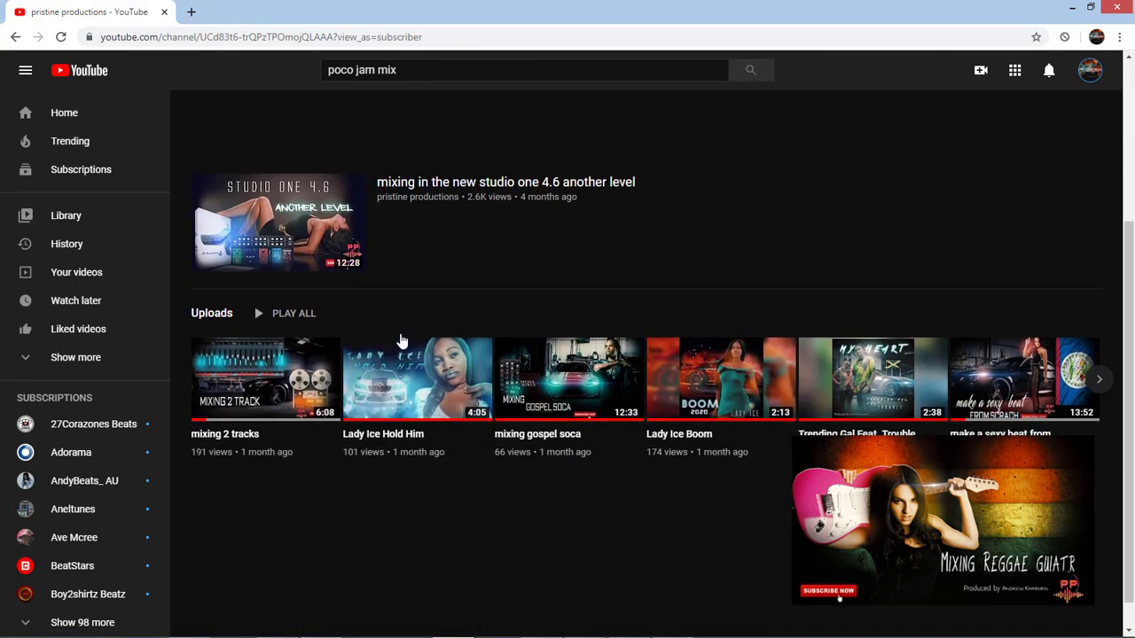
scroll(488, 328, up, 2)
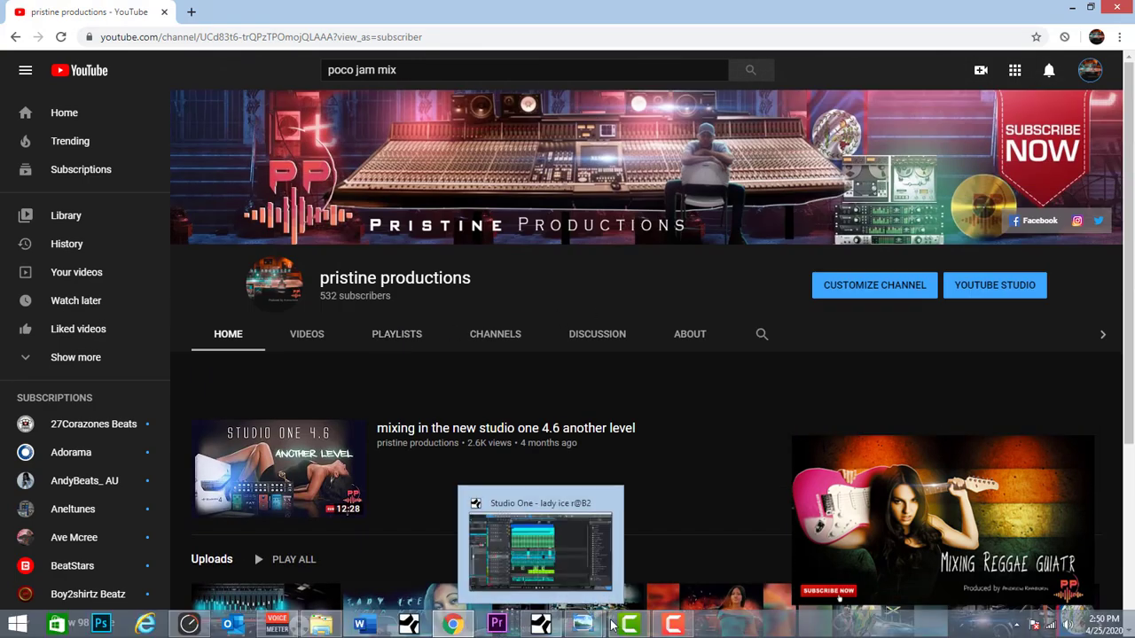